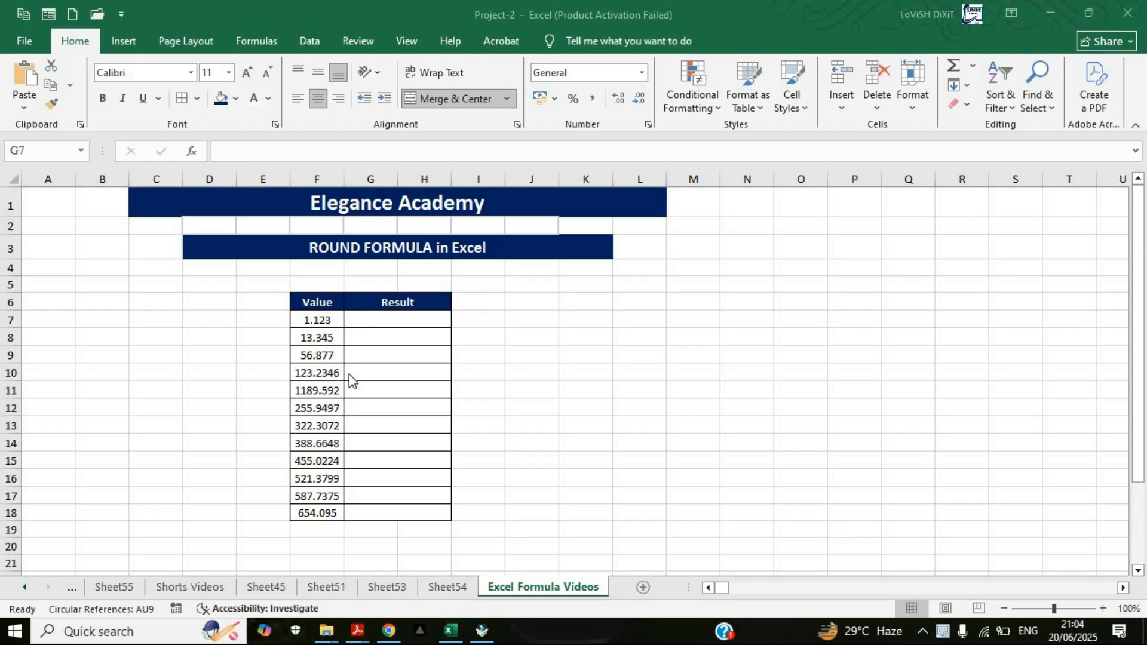
Step: Enter =ROUND(F7,1) in G7 to round the first value to one decimal place, and compare it with the source value
{"action": "left_click", "coordinate": [407, 320]}
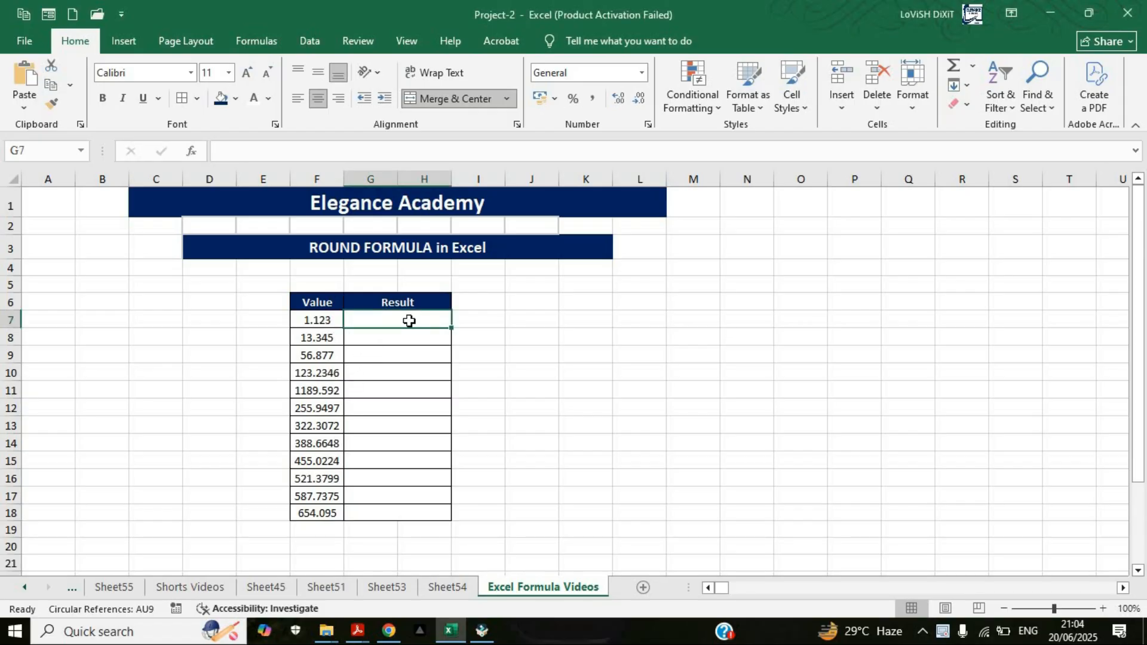
{"action": "type", "text": "=roun"}
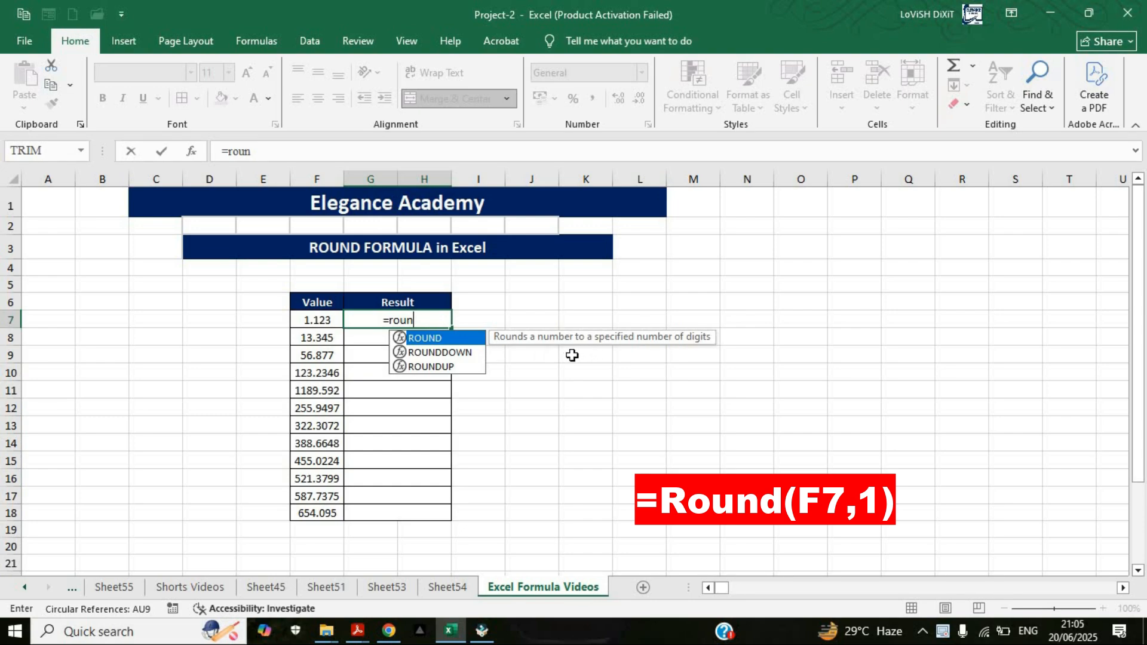
{"action": "key", "text": "Tab"}
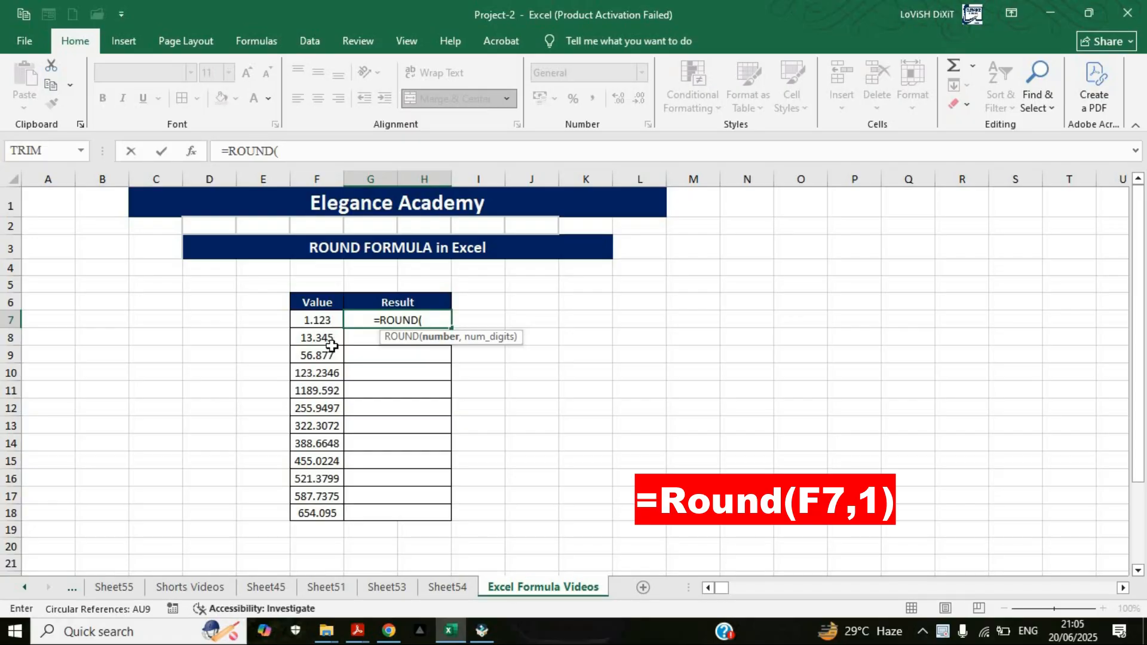
{"action": "left_click", "coordinate": [317, 319]}
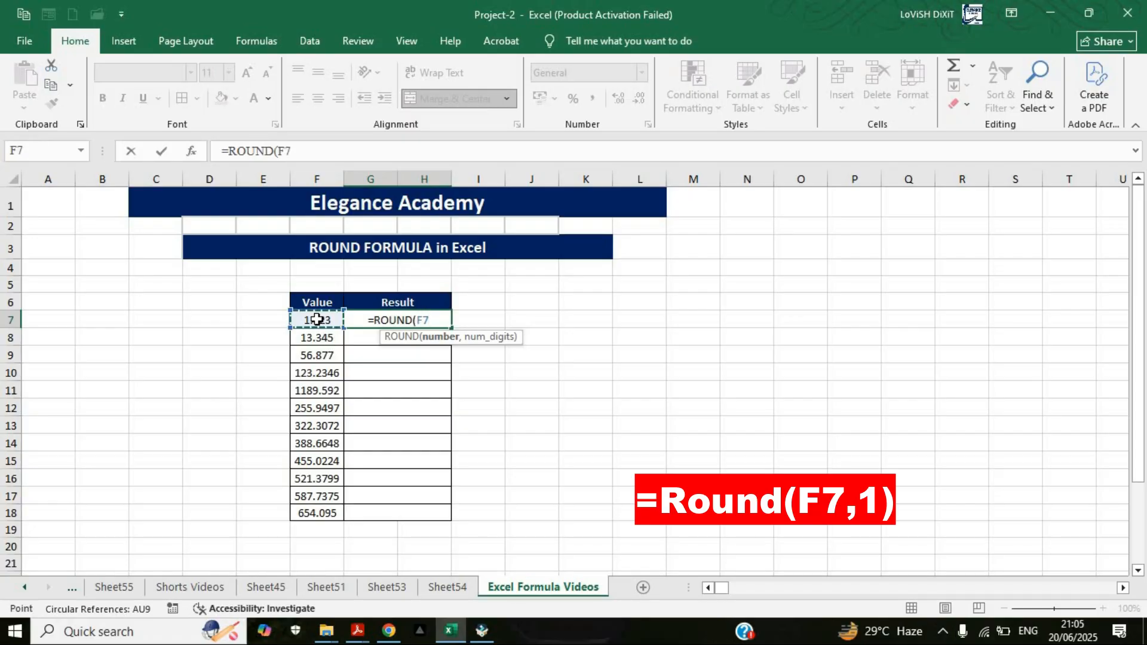
{"action": "type", "text": ","}
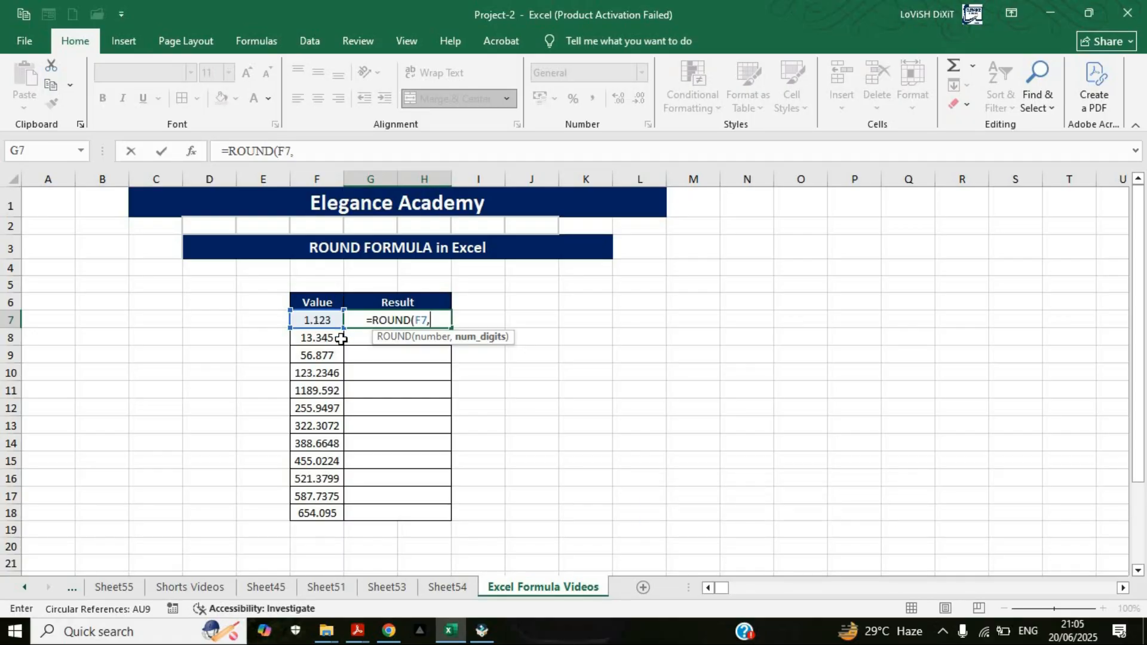
{"action": "type", "text": "1"}
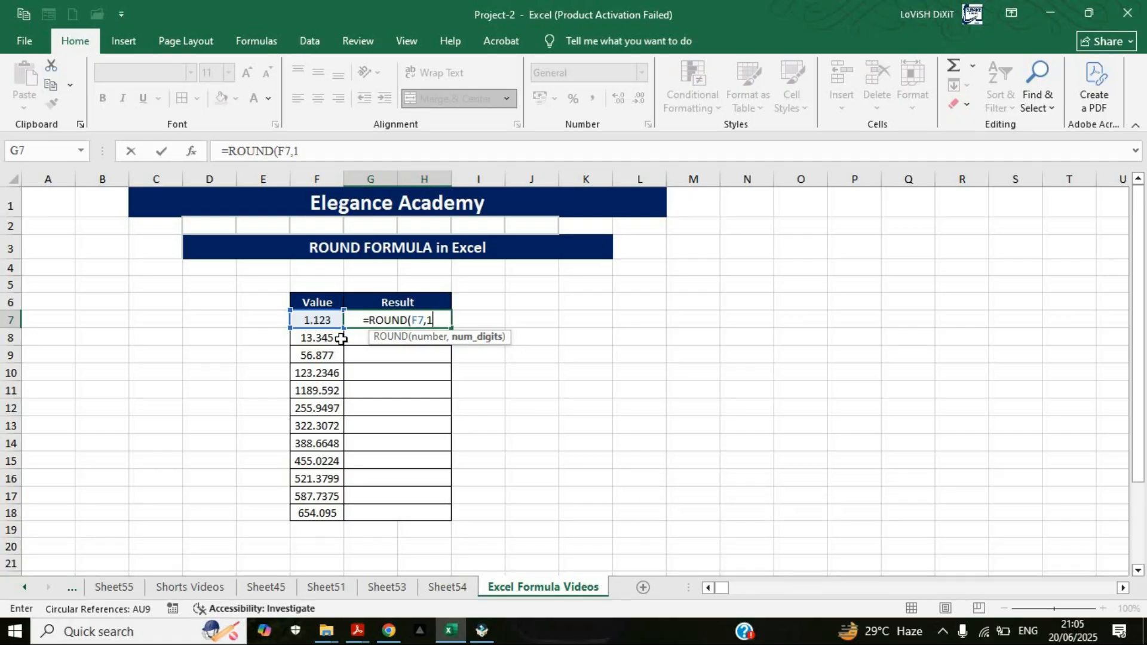
{"action": "type", "text": ")"}
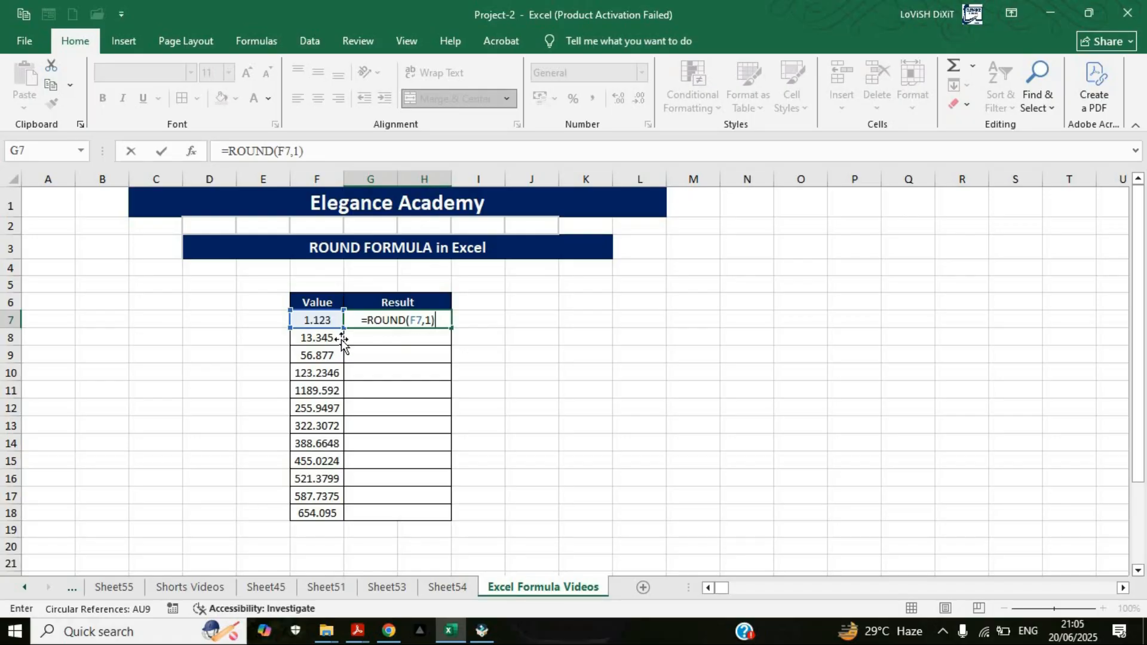
{"action": "key", "text": "Return"}
{"action": "left_click", "coordinate": [319, 325]}
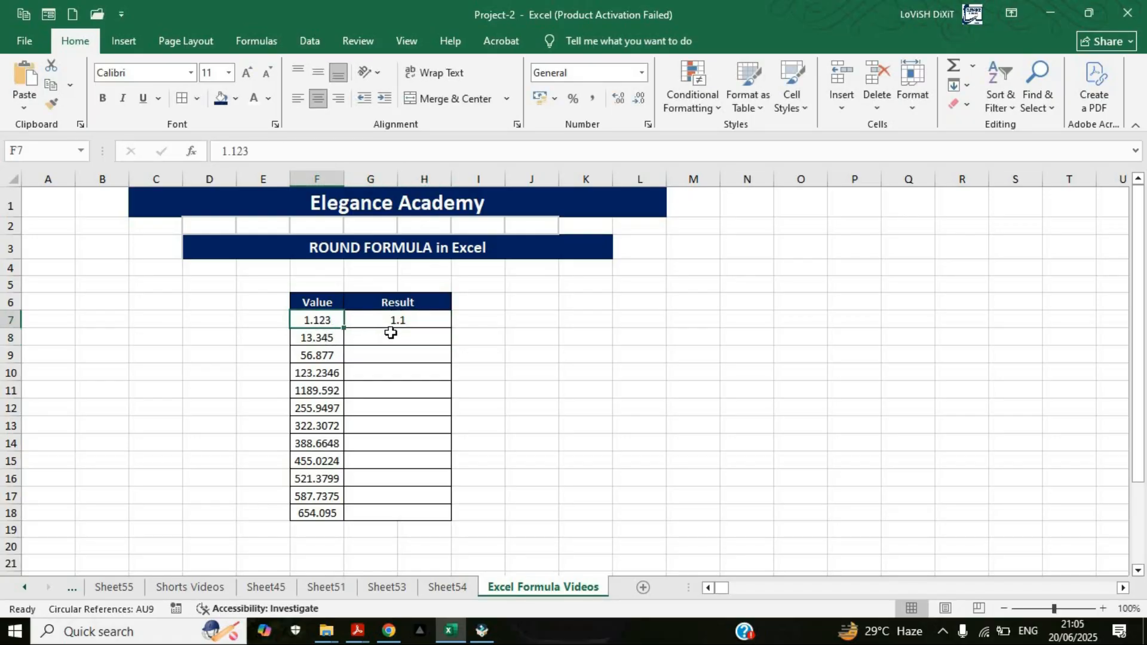
{"action": "left_click", "coordinate": [424, 320]}
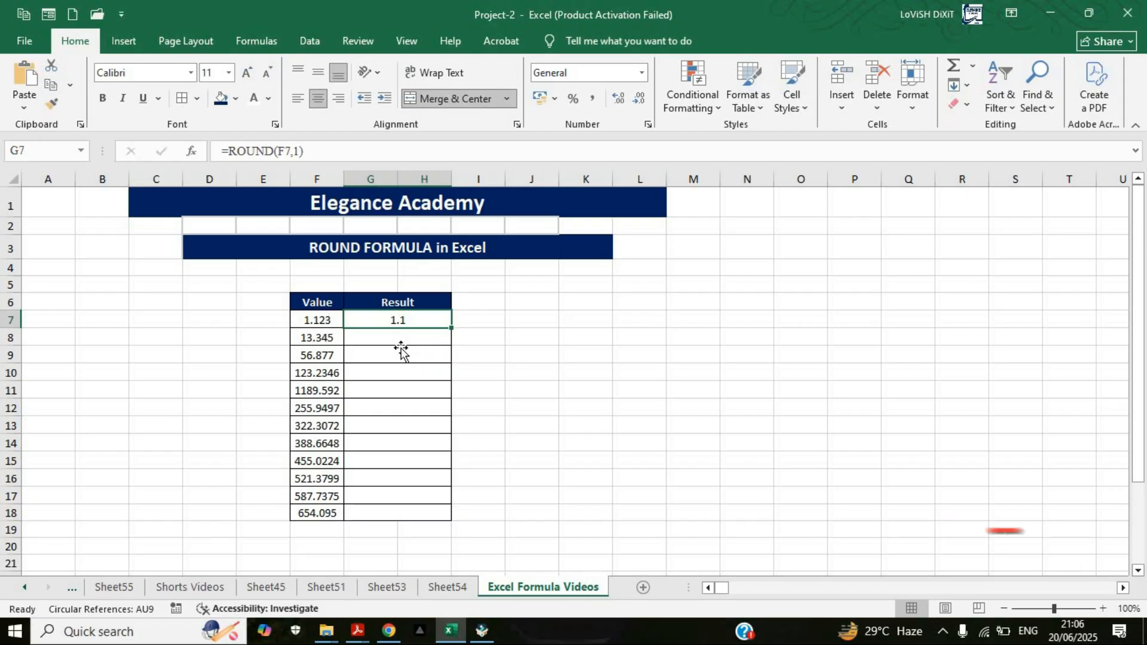
Step: Enter =ROUND(F8,2) in G8 to round the second value to two decimal places, and compare it with the source value
{"action": "left_click", "coordinate": [401, 338]}
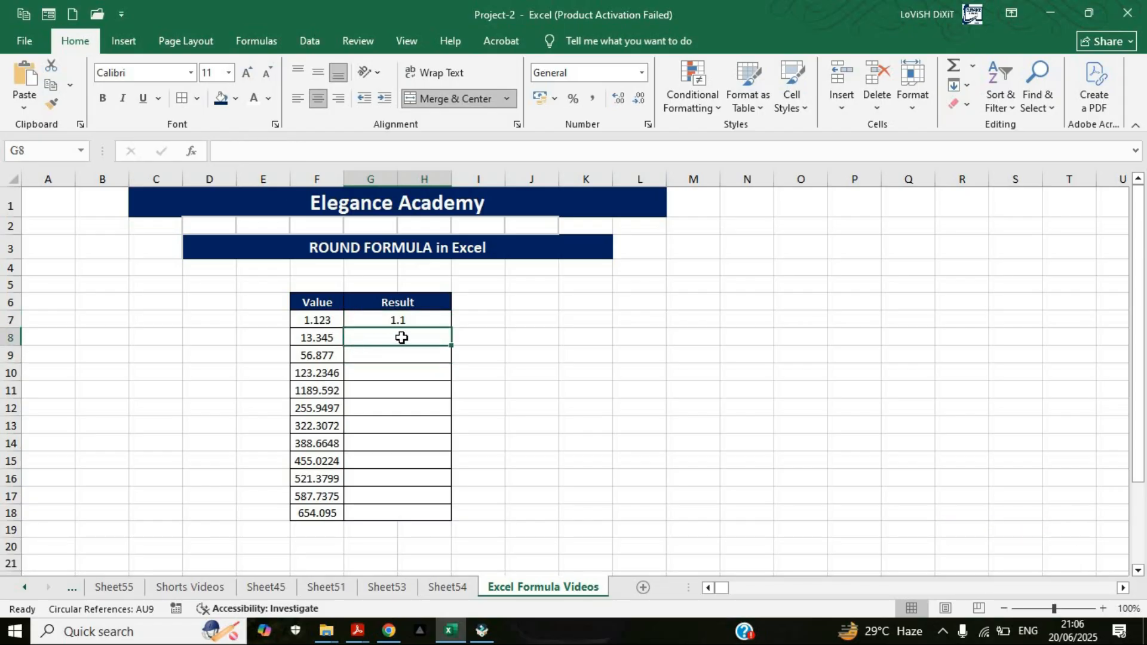
{"action": "type", "text": "=rou"}
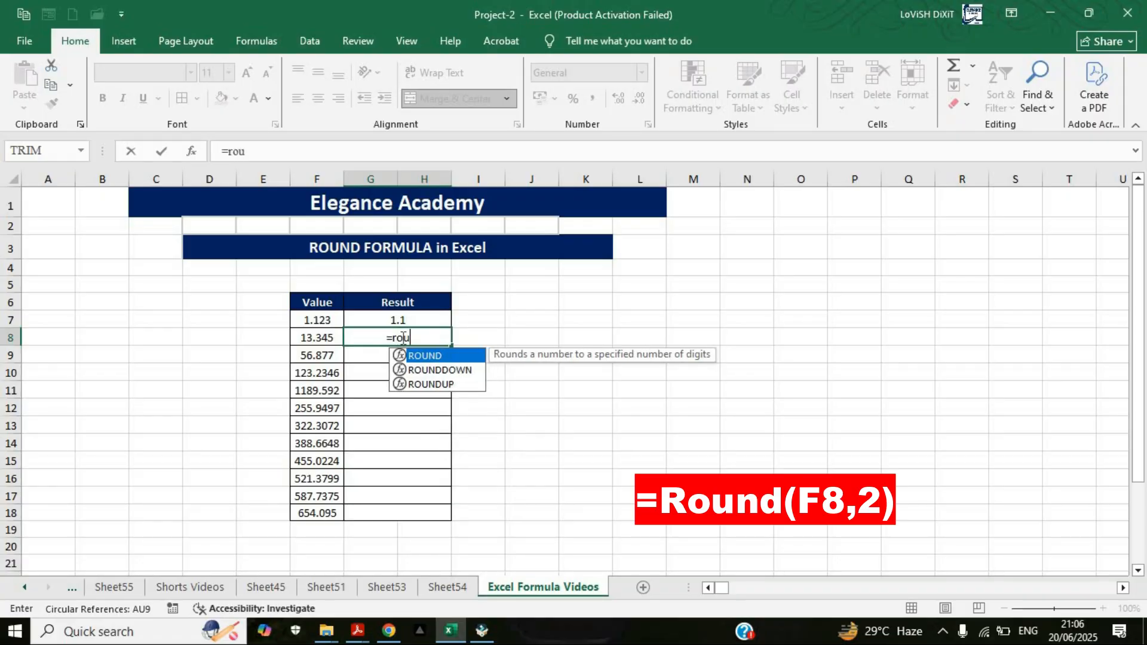
{"action": "type", "text": "nd"}
{"action": "key", "text": "Tab"}
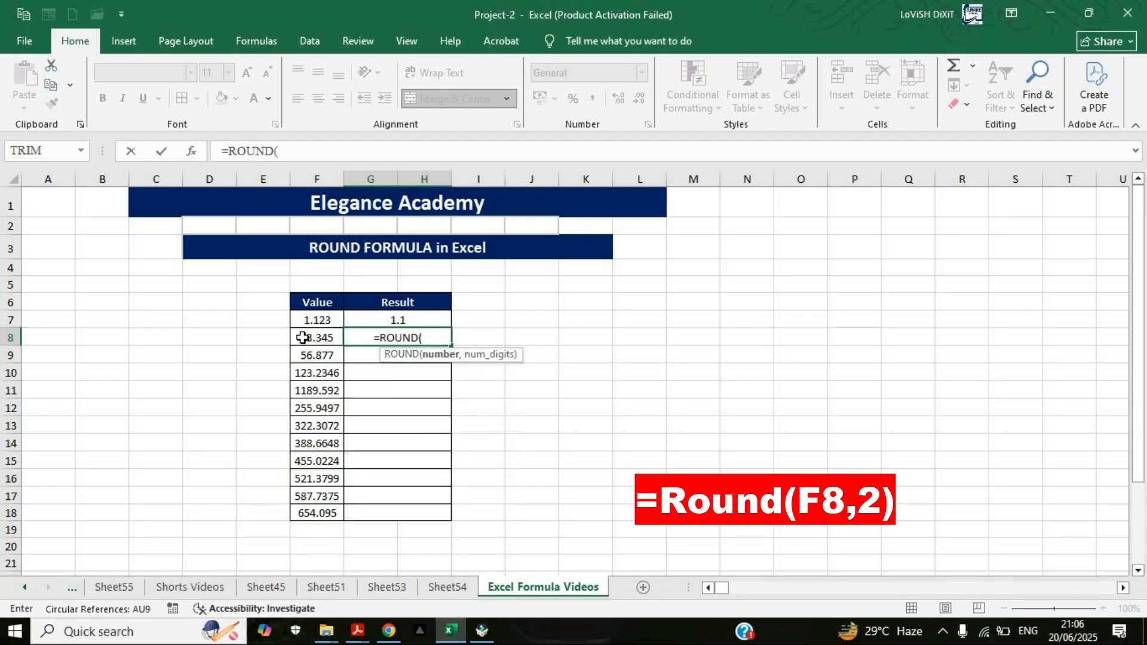
{"action": "left_click", "coordinate": [303, 337]}
{"action": "type", "text": ","}
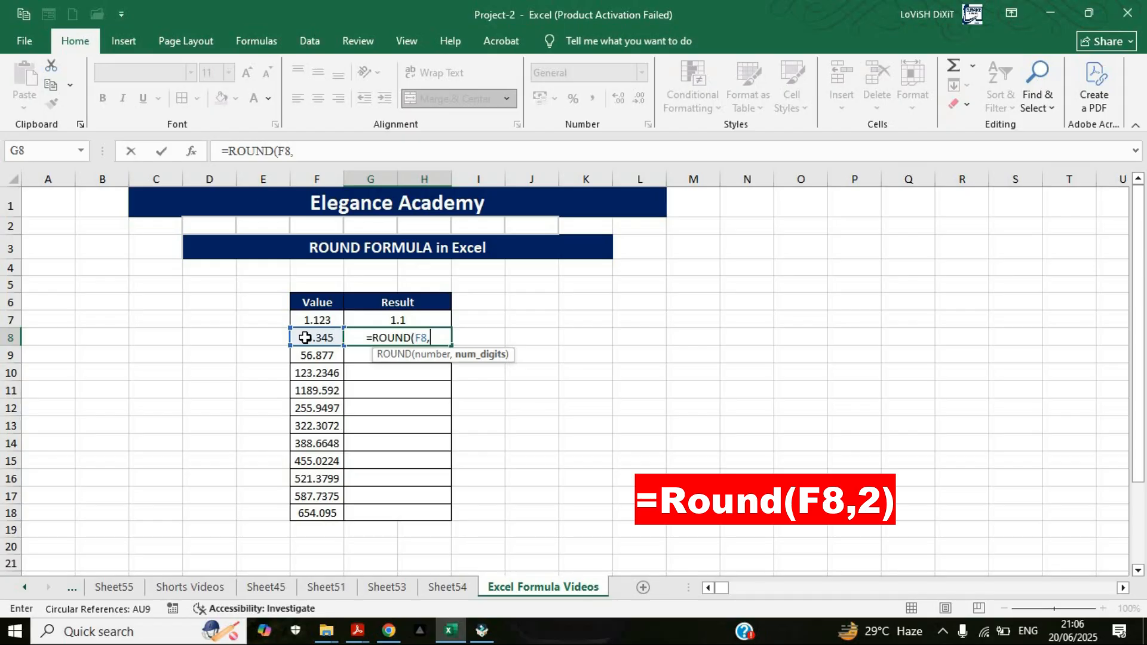
{"action": "type", "text": "2"}
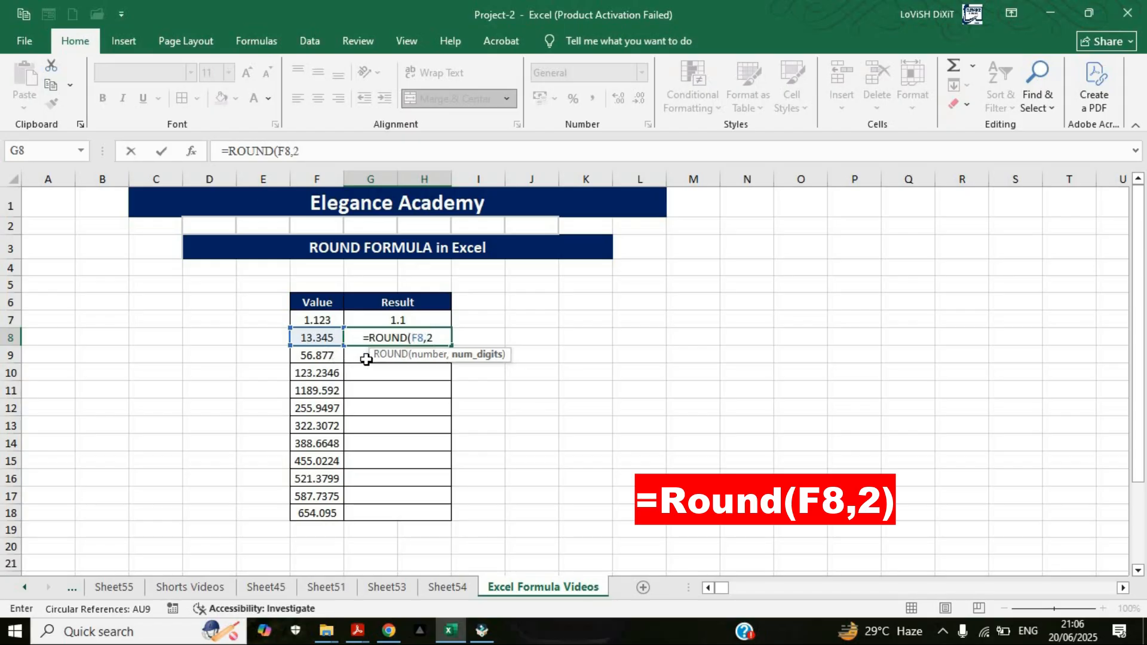
{"action": "type", "text": ")"}
{"action": "key", "text": "Return"}
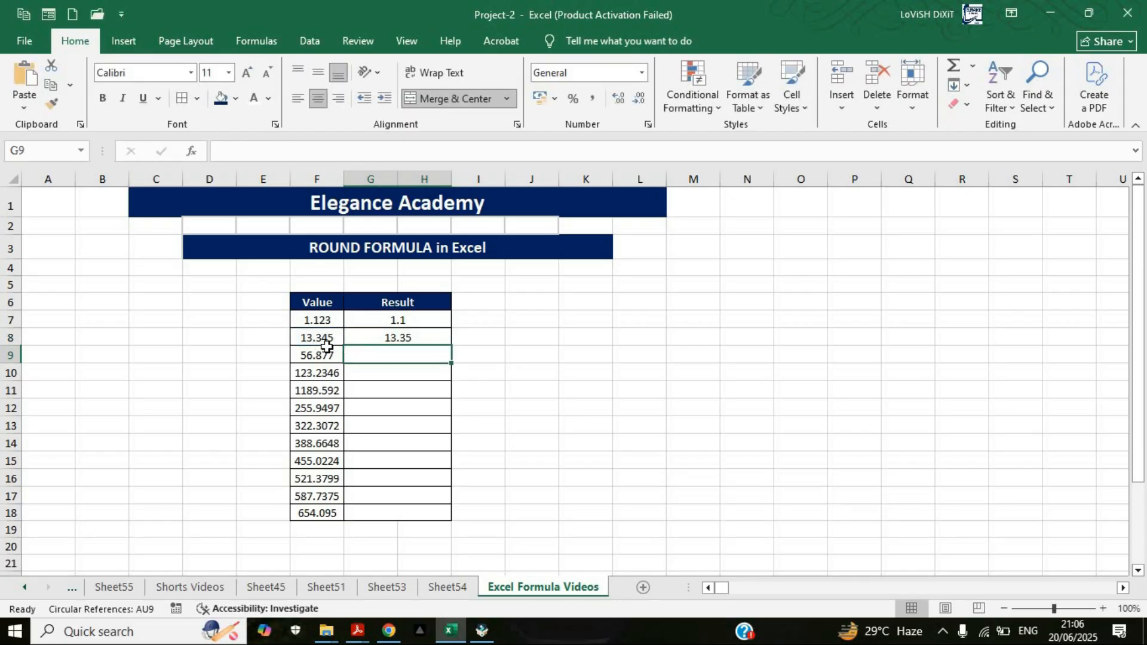
{"action": "left_click", "coordinate": [404, 337]}
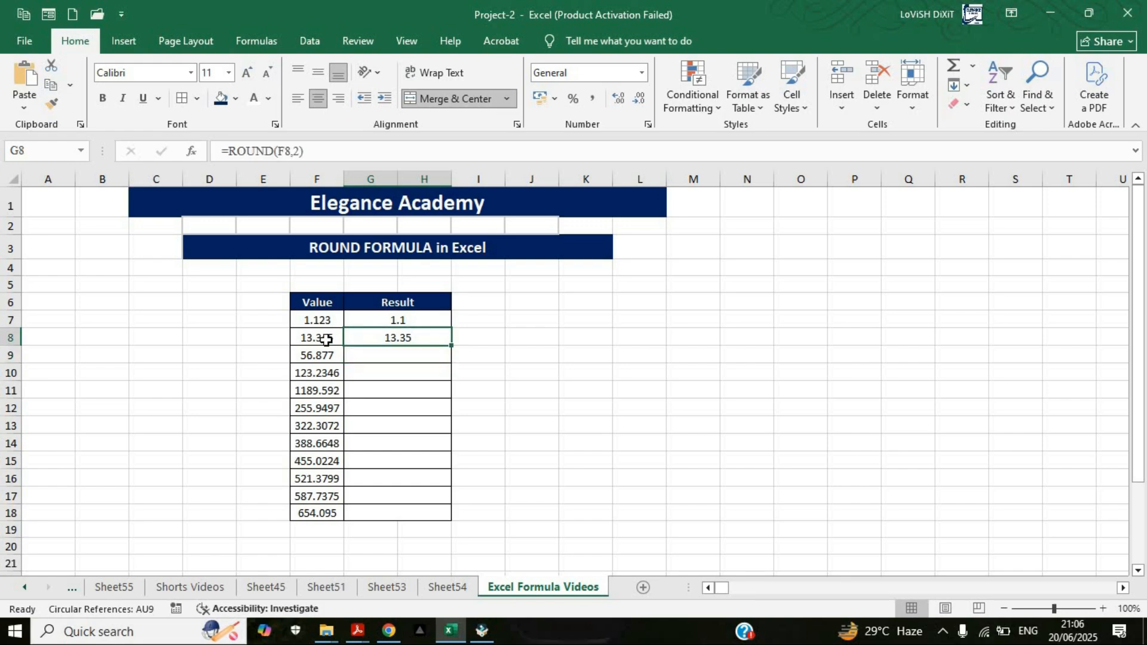
{"action": "left_click", "coordinate": [322, 336]}
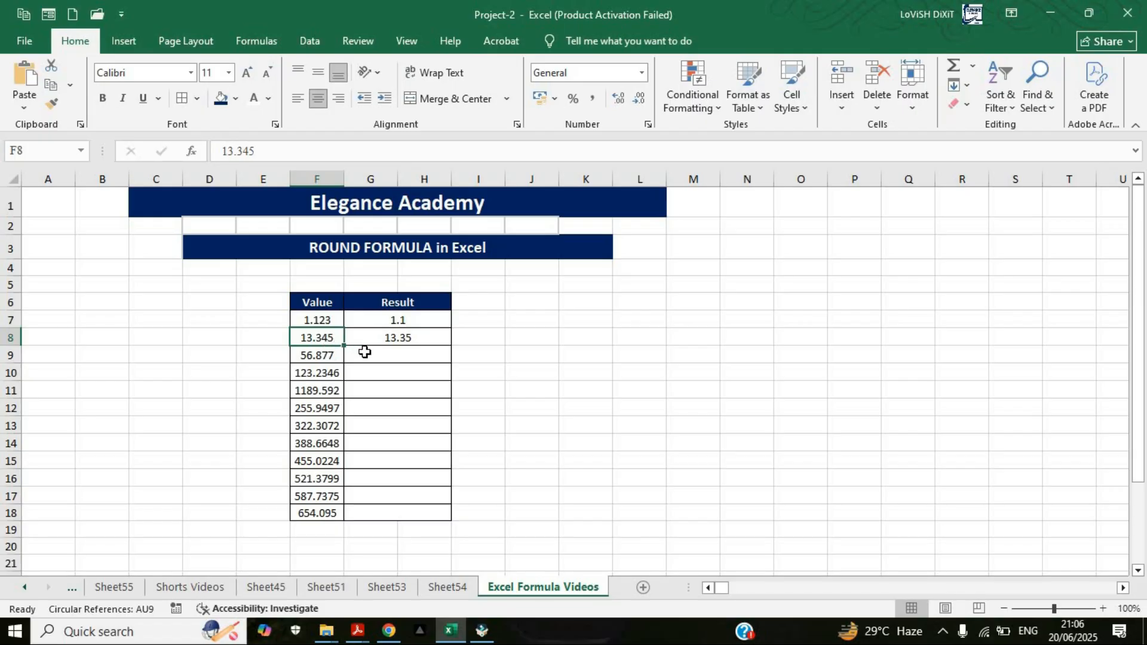
{"action": "left_click", "coordinate": [416, 338]}
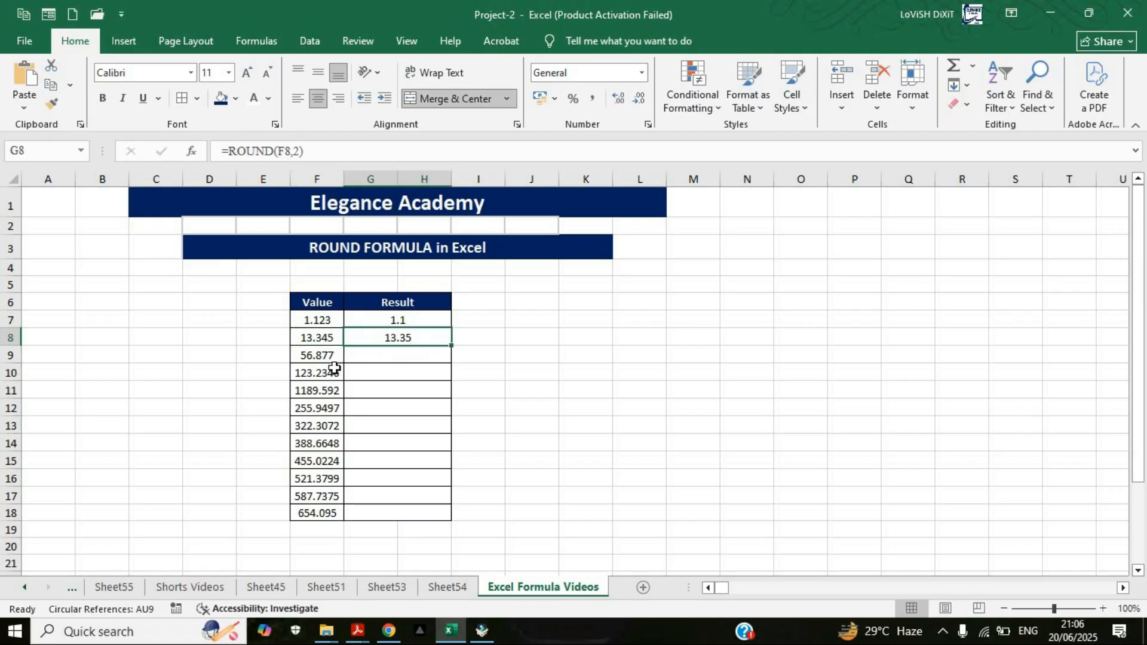
Step: Change the value in F9 to 56.8776
{"action": "left_click", "coordinate": [333, 356]}
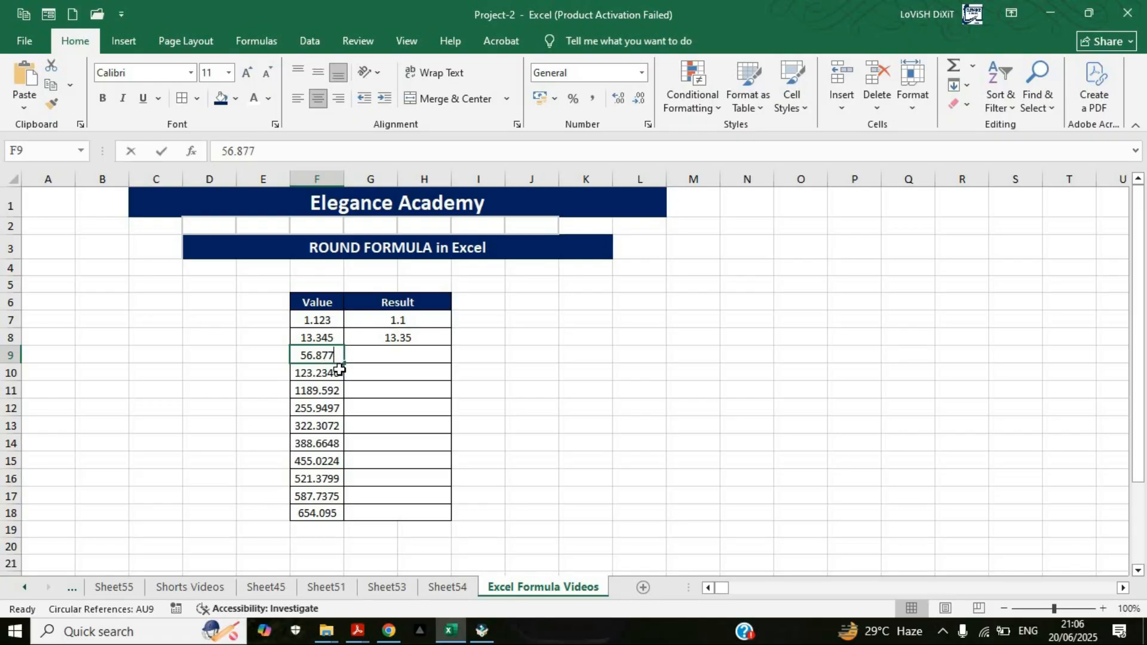
{"action": "double_click", "coordinate": [338, 356]}
{"action": "type", "text": "6"}
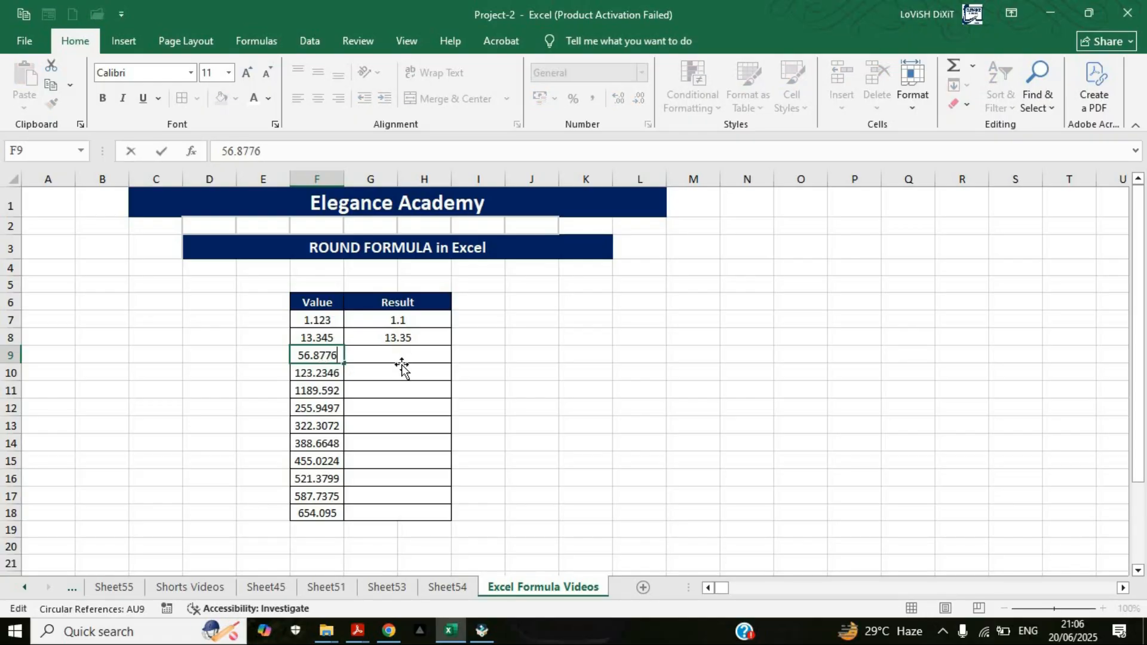
{"action": "left_click", "coordinate": [403, 364]}
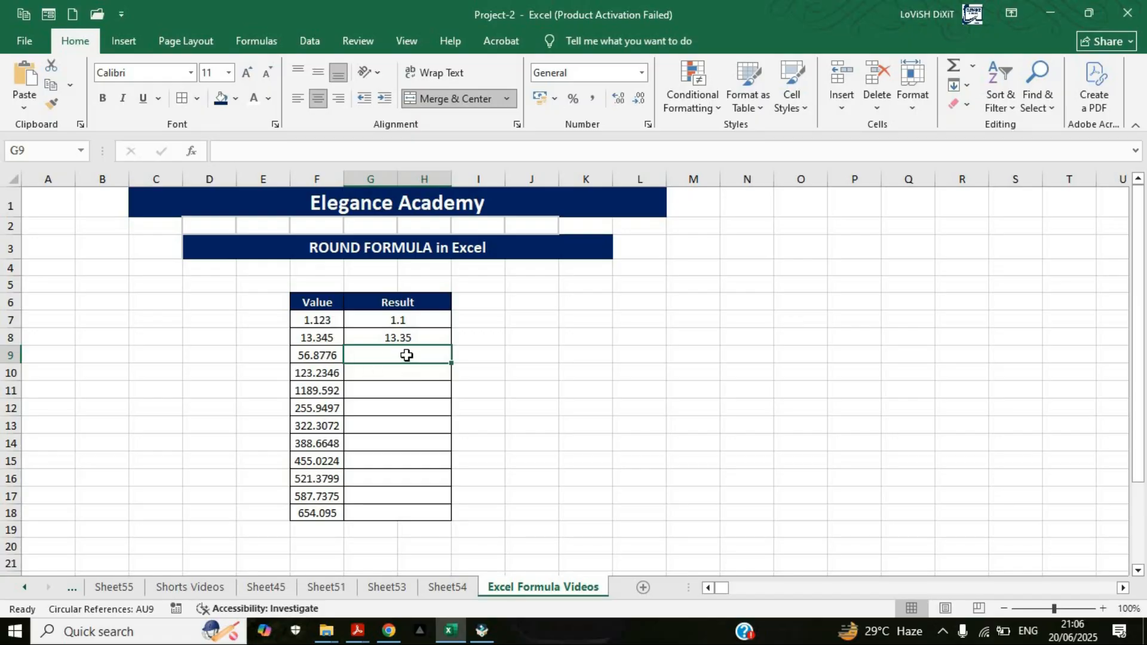
Step: Enter =ROUND(F9,3) in G9 to round the third value to three decimal places
{"action": "type", "text": "="}
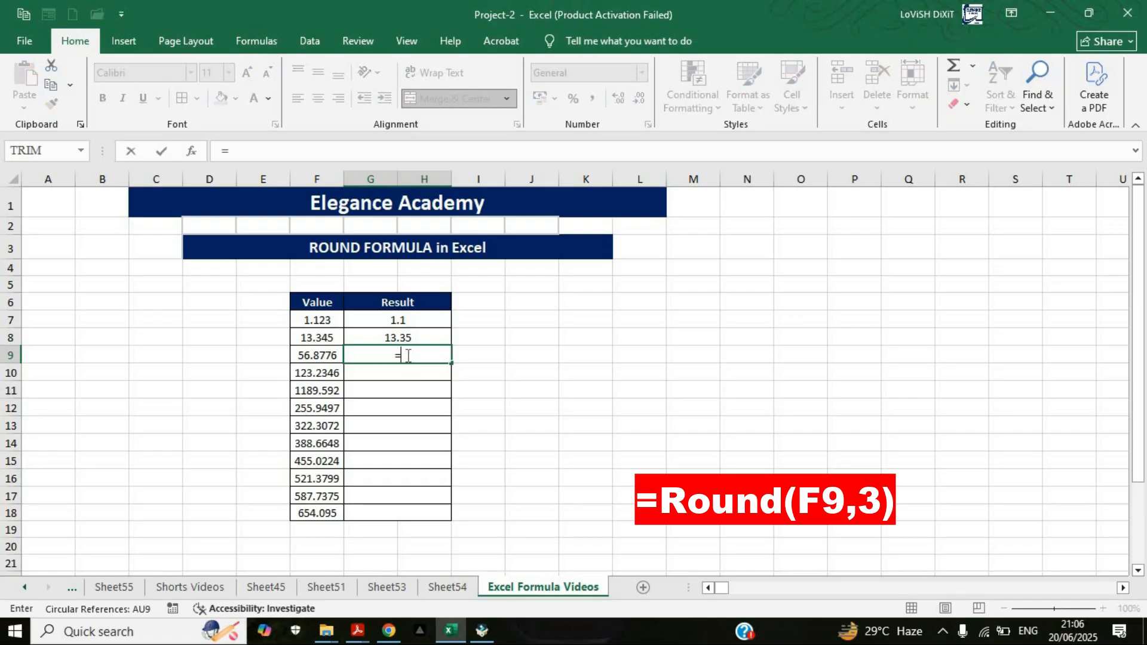
{"action": "type", "text": "round"}
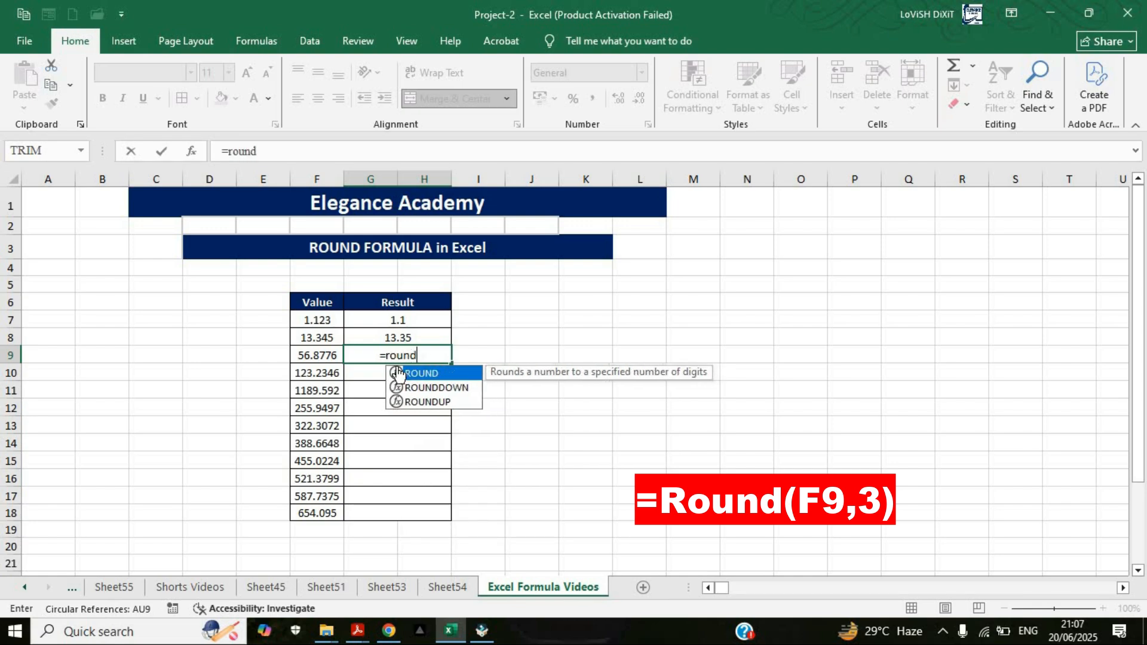
{"action": "key", "text": "Tab"}
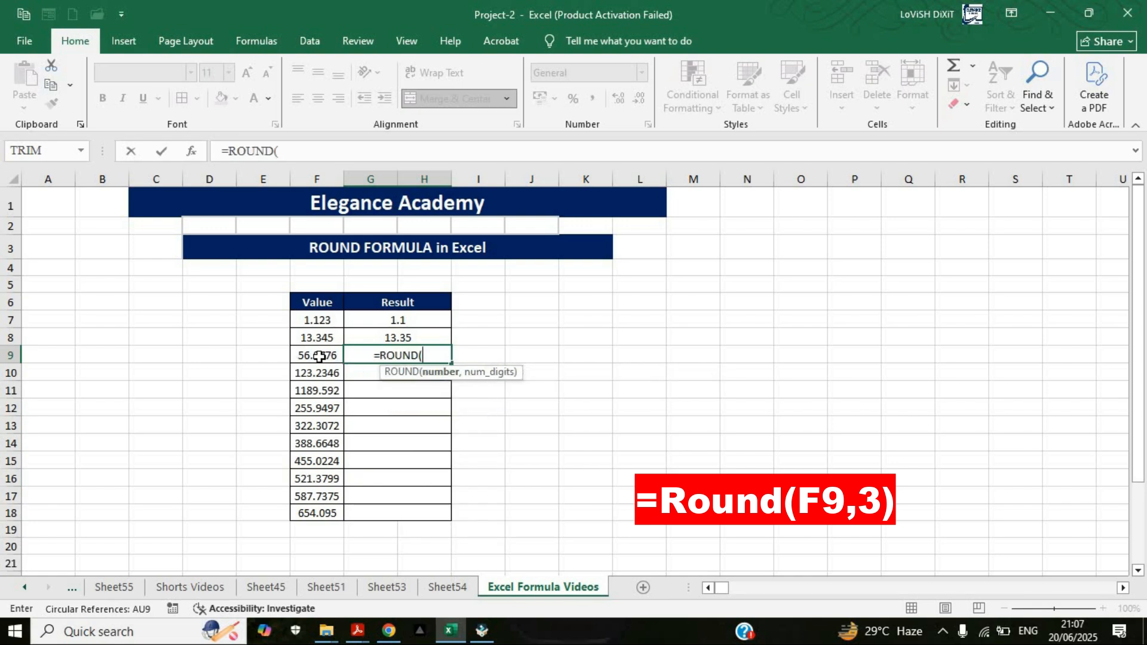
{"action": "left_click", "coordinate": [320, 357]}
{"action": "type", "text": ","}
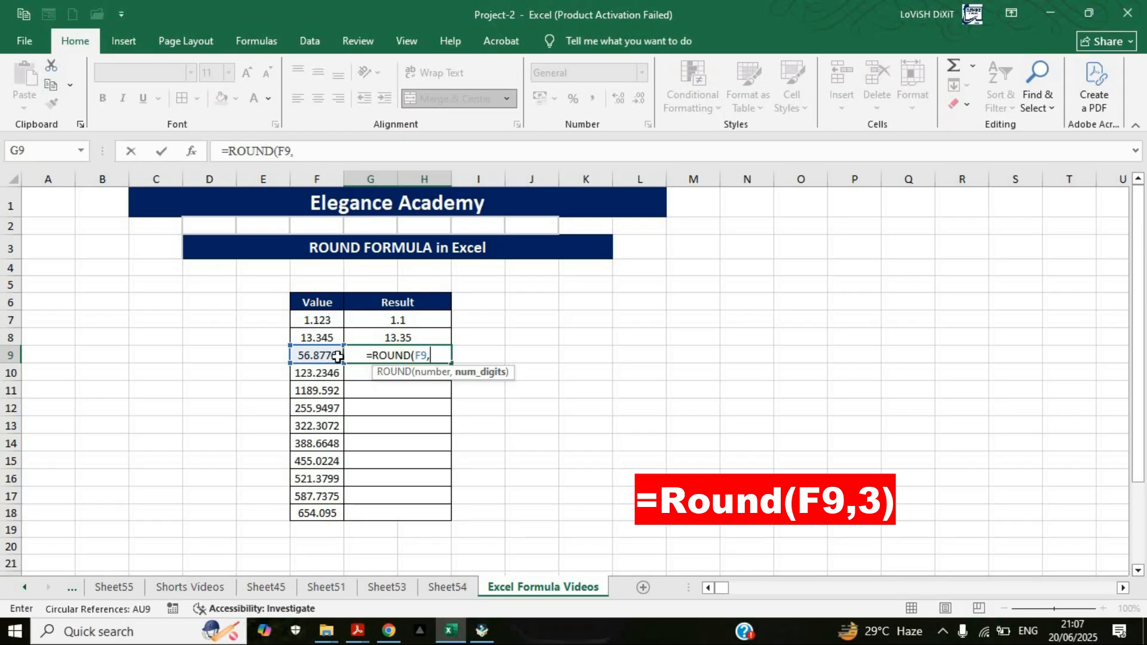
{"action": "type", "text": "3)"}
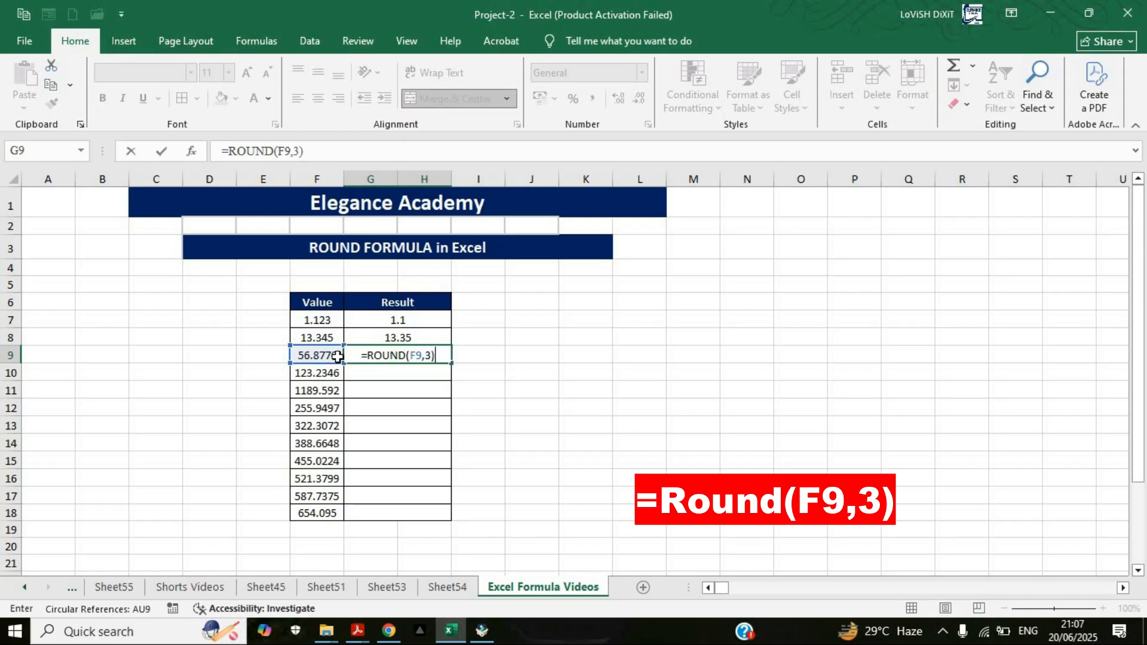
{"action": "key", "text": "Return"}
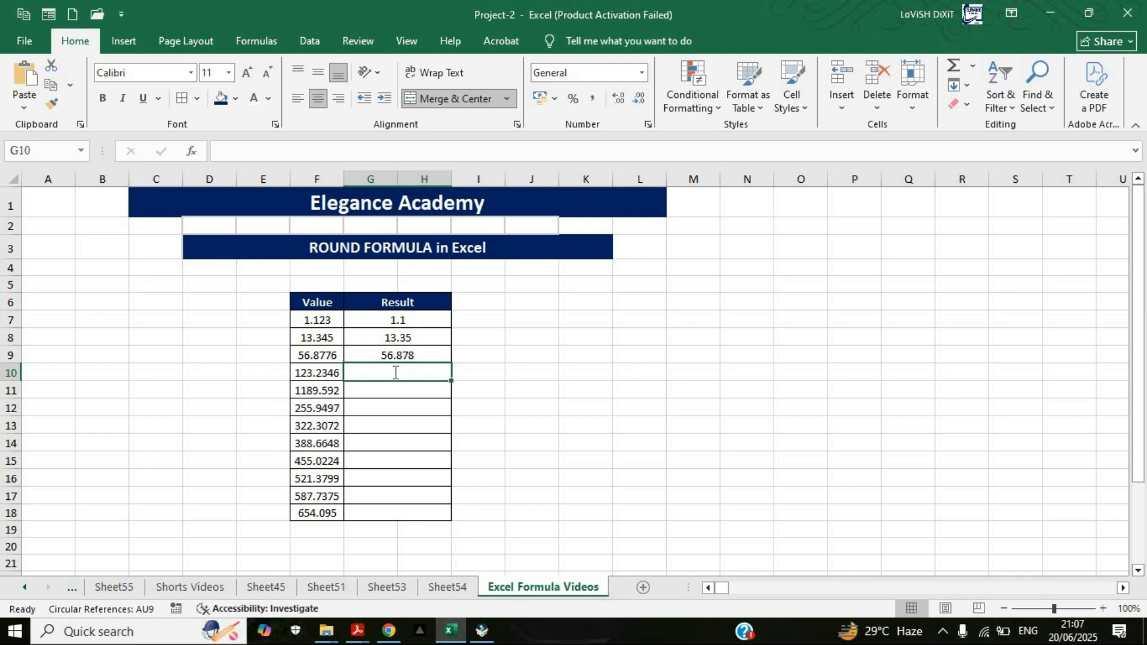
Step: Enter =ROUND(F10,-1) in G10 to round the fourth value to the nearest ten, and compare it with the source value
{"action": "type", "text": "=round"}
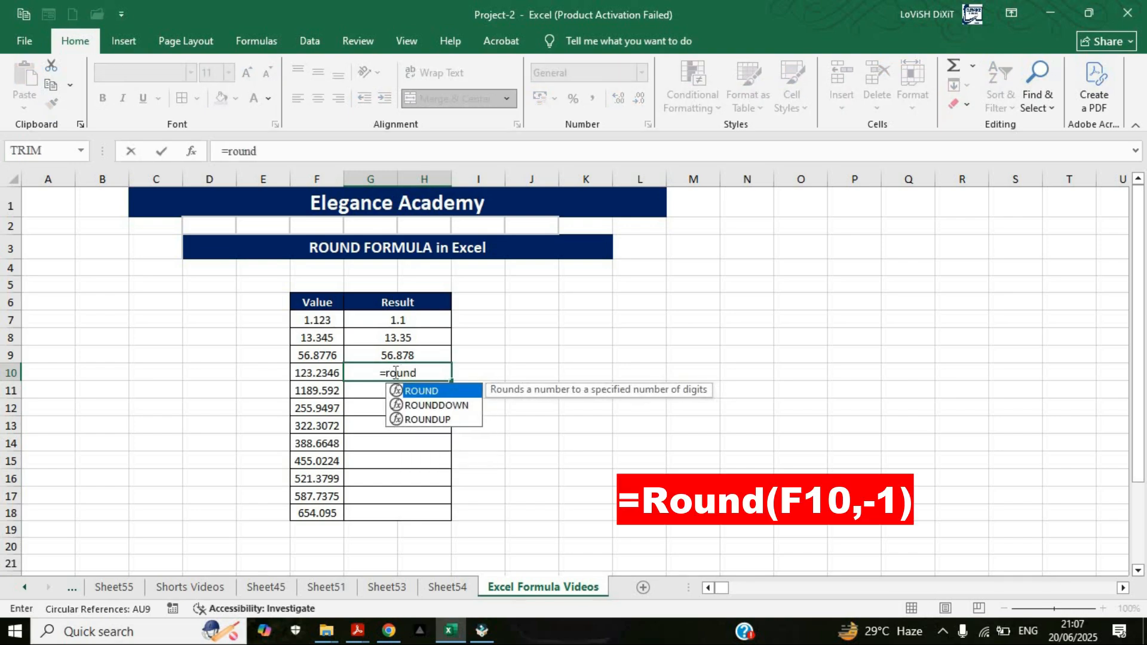
{"action": "key", "text": "Tab"}
{"action": "left_click", "coordinate": [307, 374]}
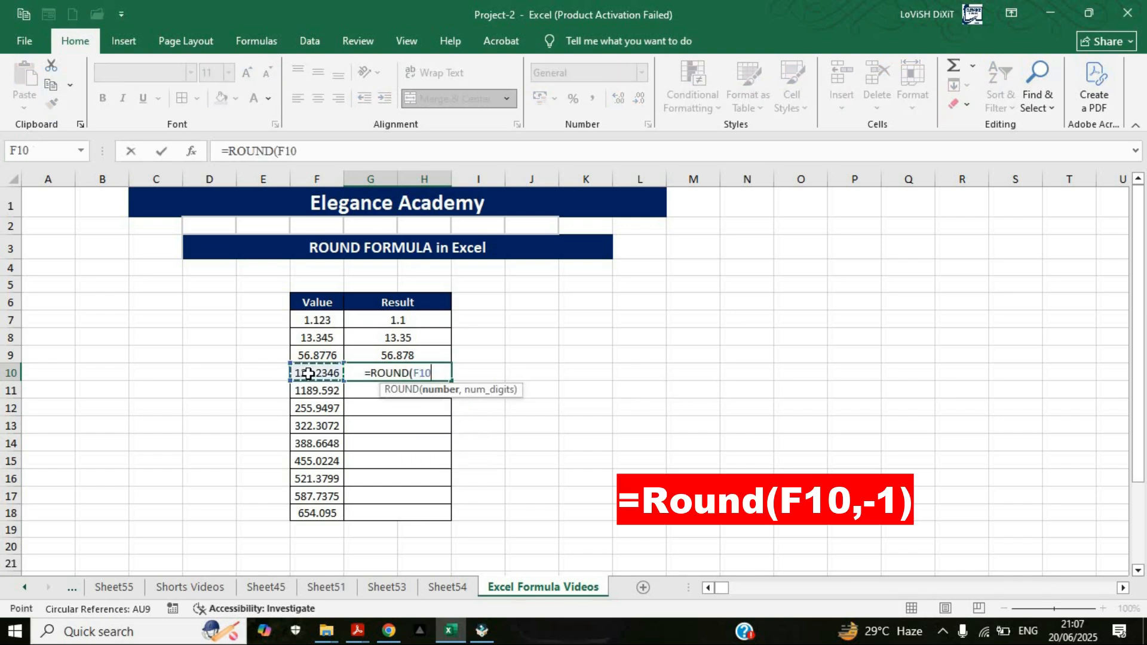
{"action": "type", "text": ","}
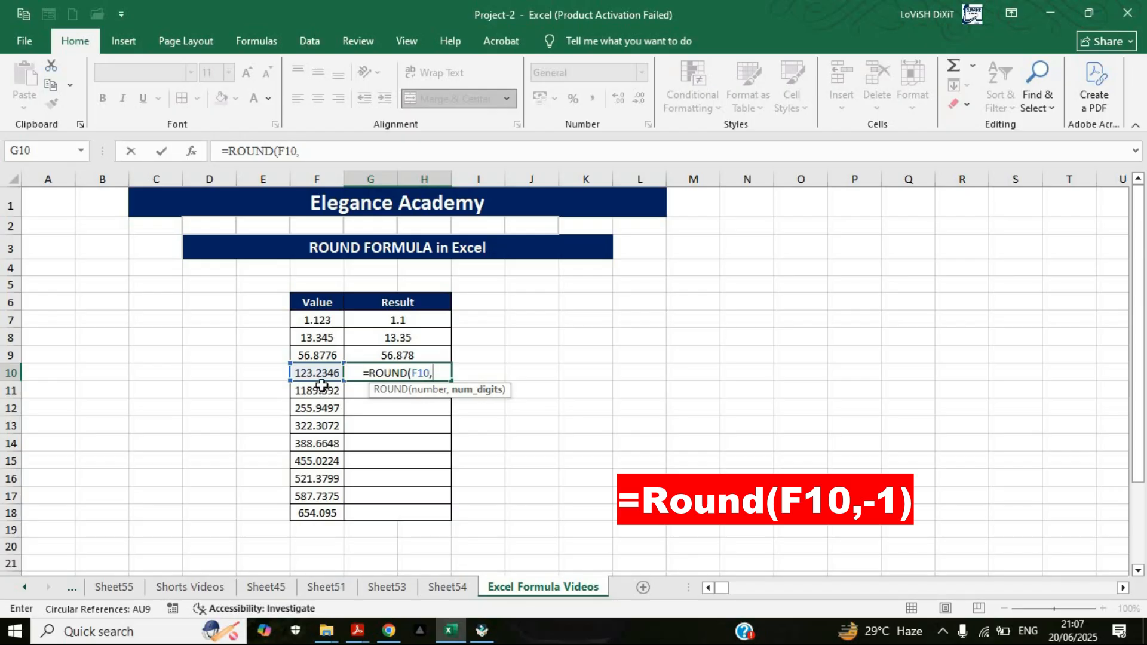
{"action": "type", "text": "-1"}
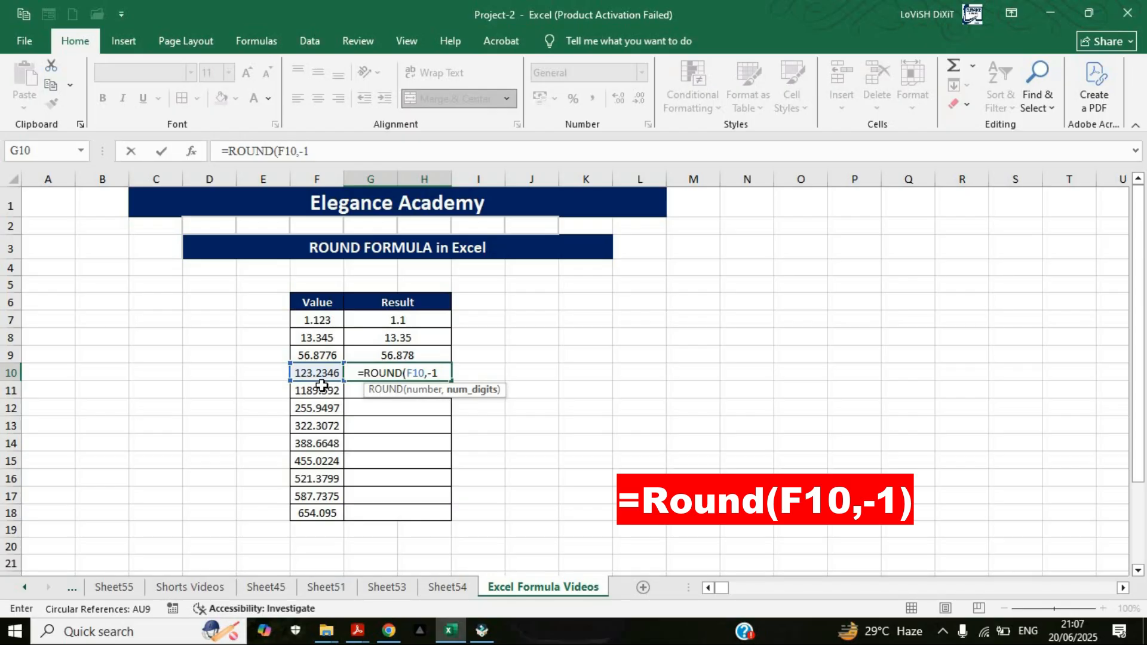
{"action": "type", "text": ")"}
{"action": "key", "text": "Return"}
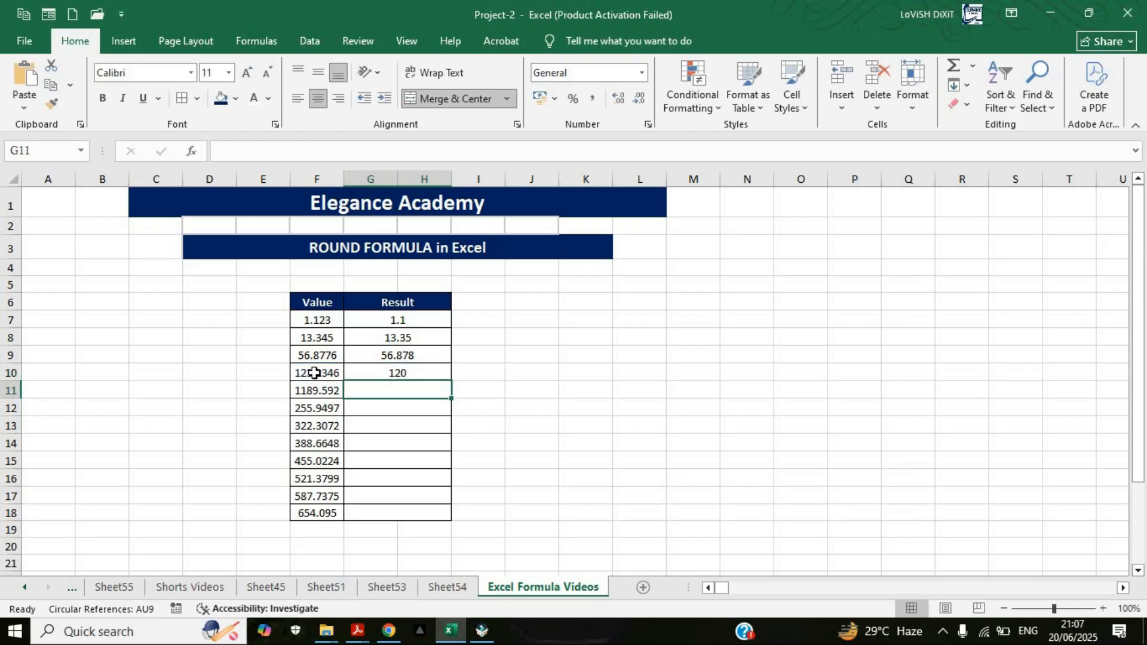
{"action": "left_click", "coordinate": [316, 376]}
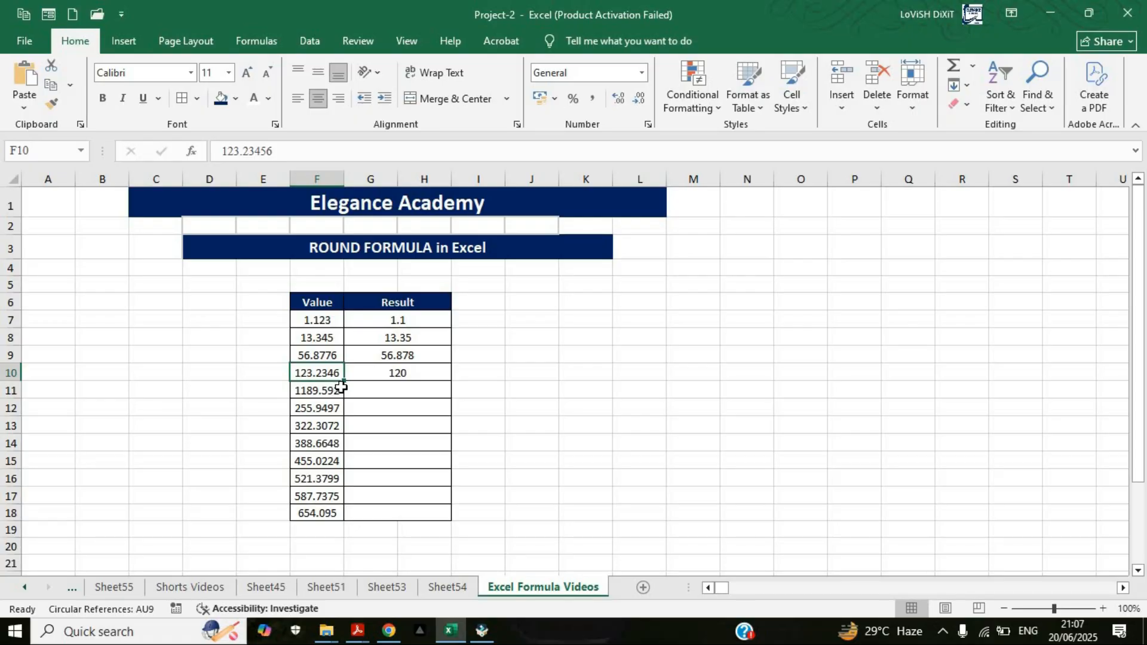
{"action": "left_click", "coordinate": [366, 371]}
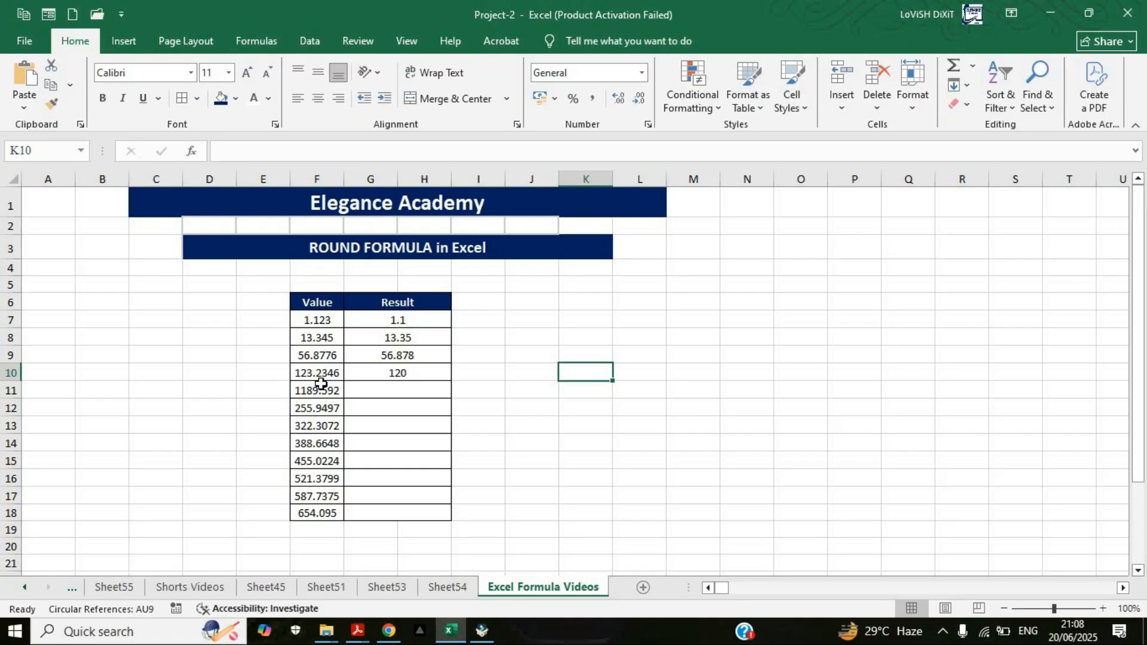
{"action": "left_click", "coordinate": [411, 373]}
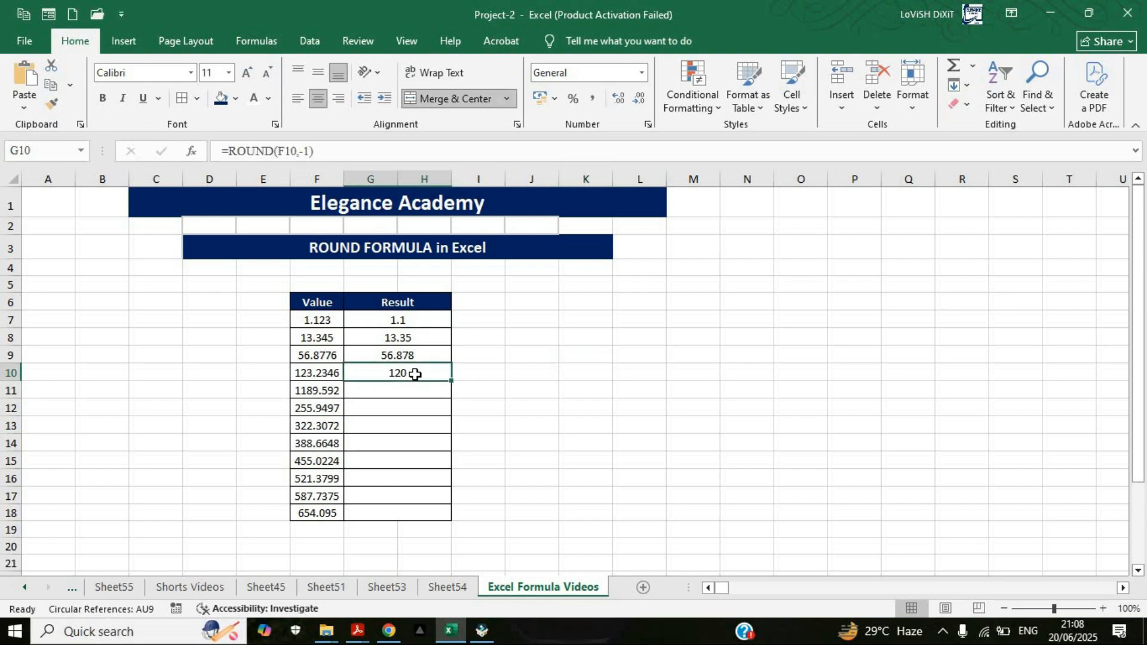
Step: Enter =ROUND(F11,-3) in G11 to round the fifth value to the nearest thousand, and compare it with the source value
{"action": "left_click", "coordinate": [389, 393]}
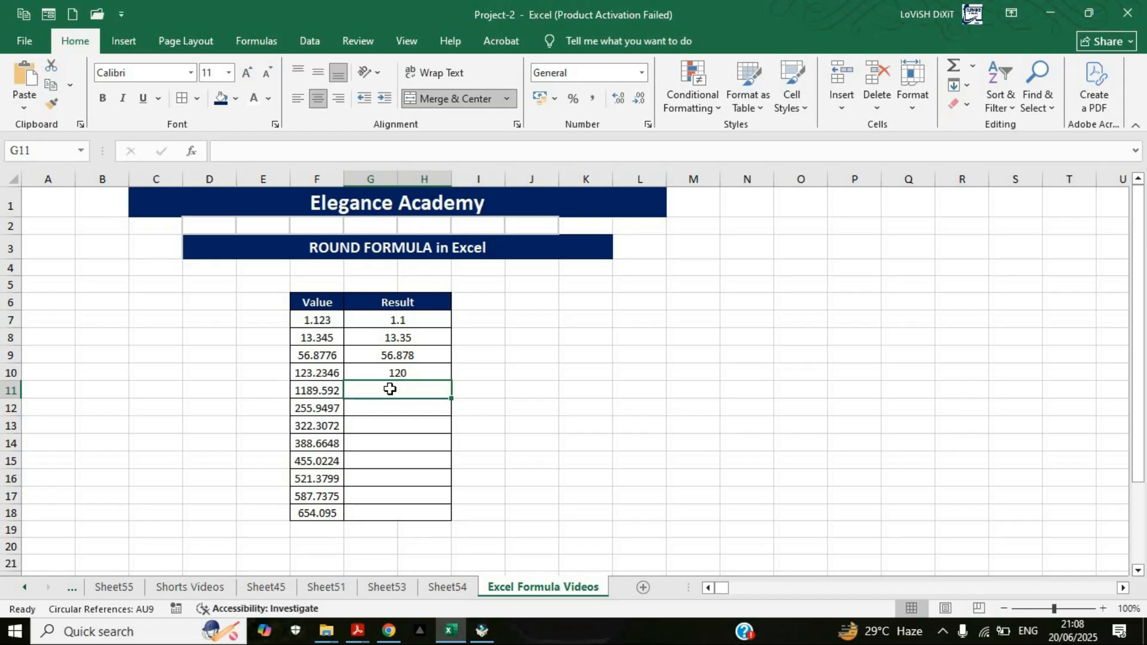
{"action": "type", "text": "=round"}
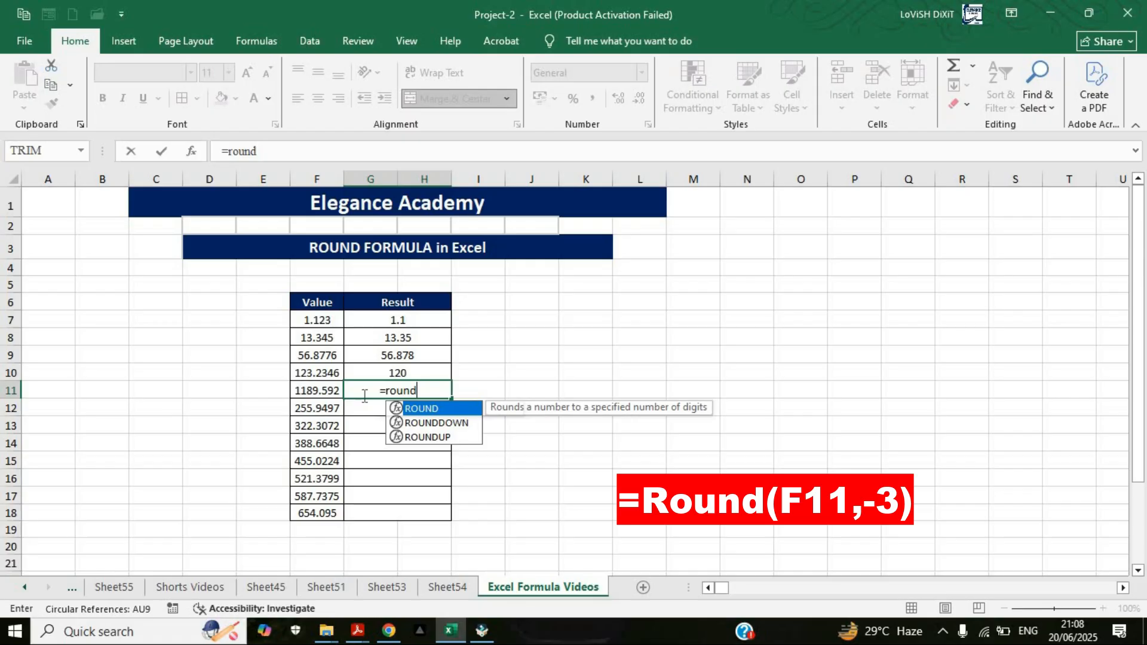
{"action": "key", "text": "Tab"}
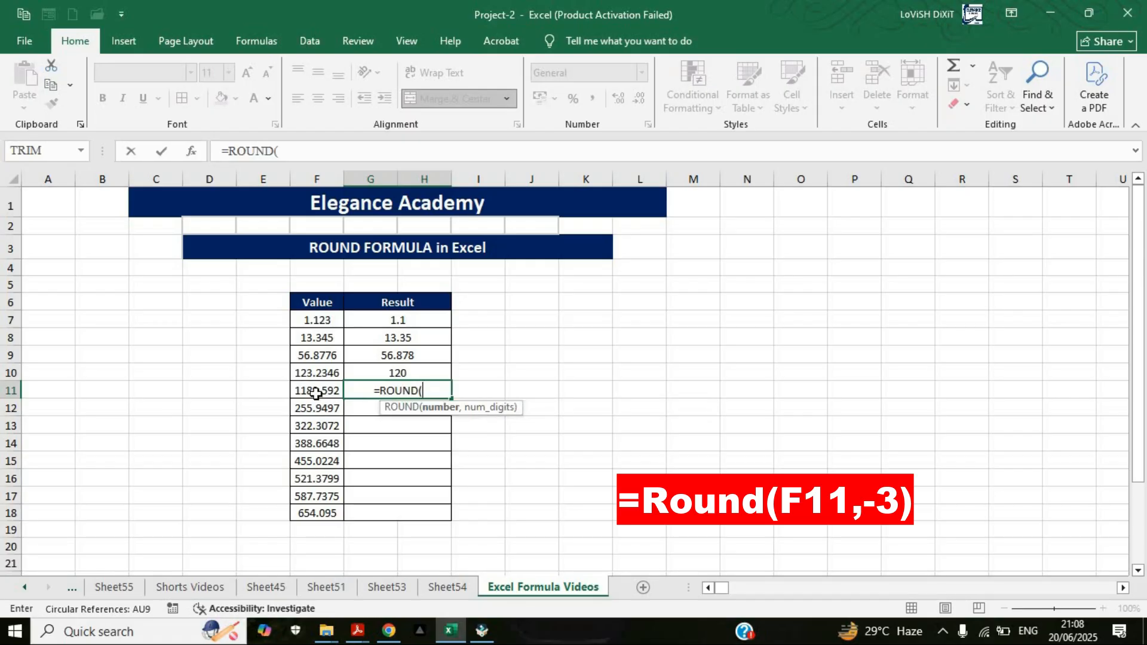
{"action": "left_click", "coordinate": [313, 391]}
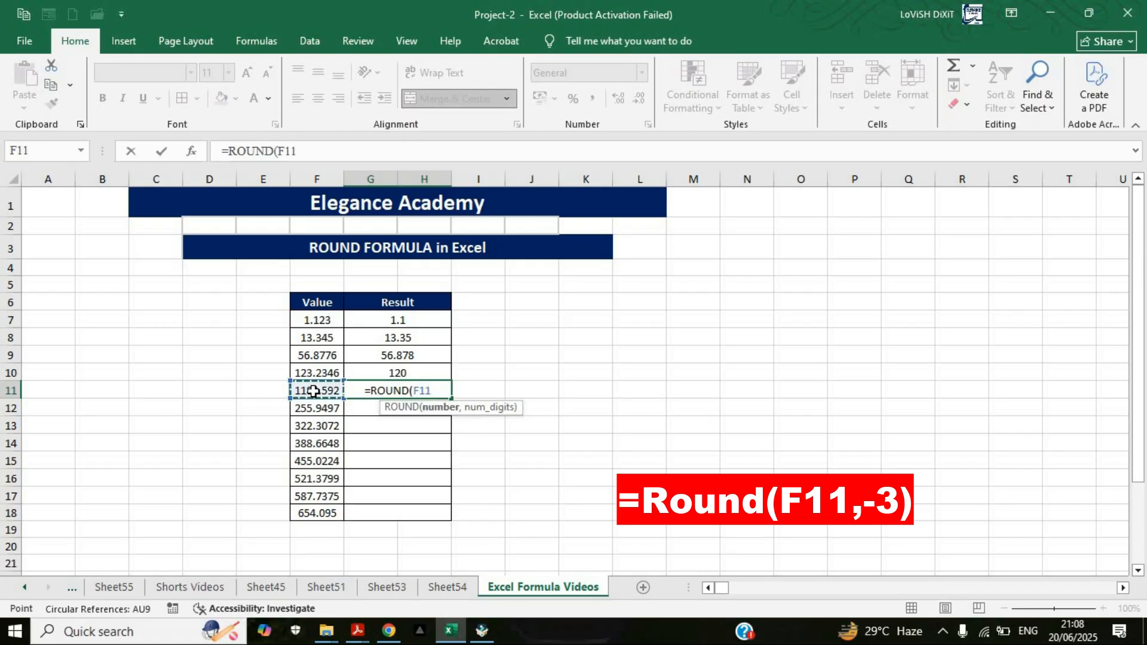
{"action": "type", "text": ","}
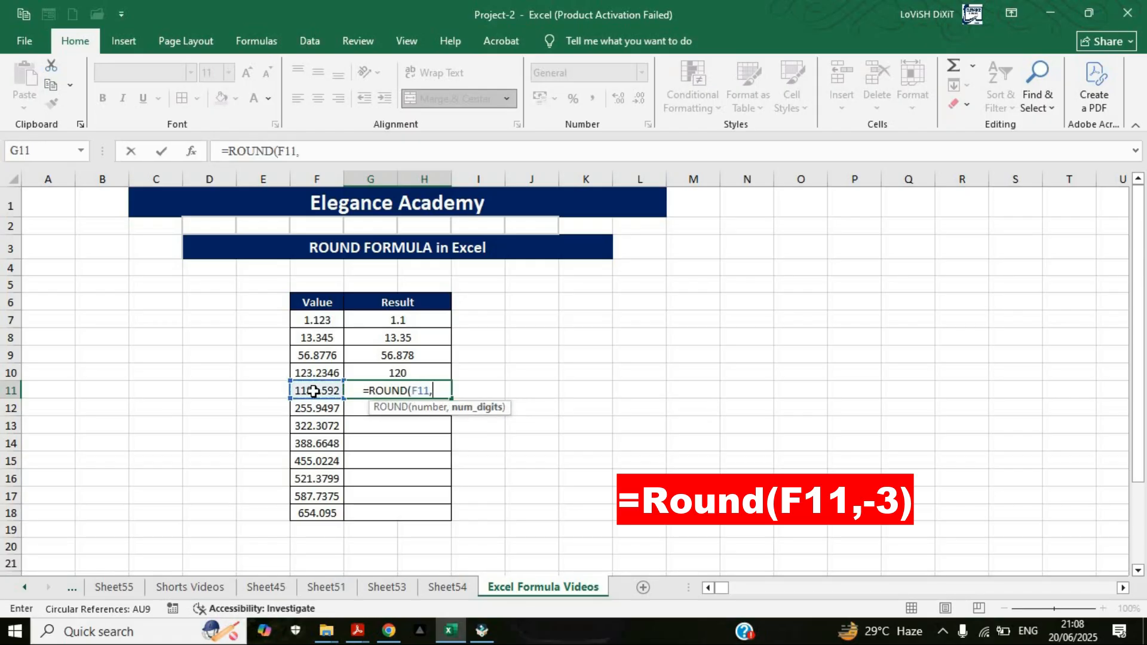
{"action": "type", "text": "-3"}
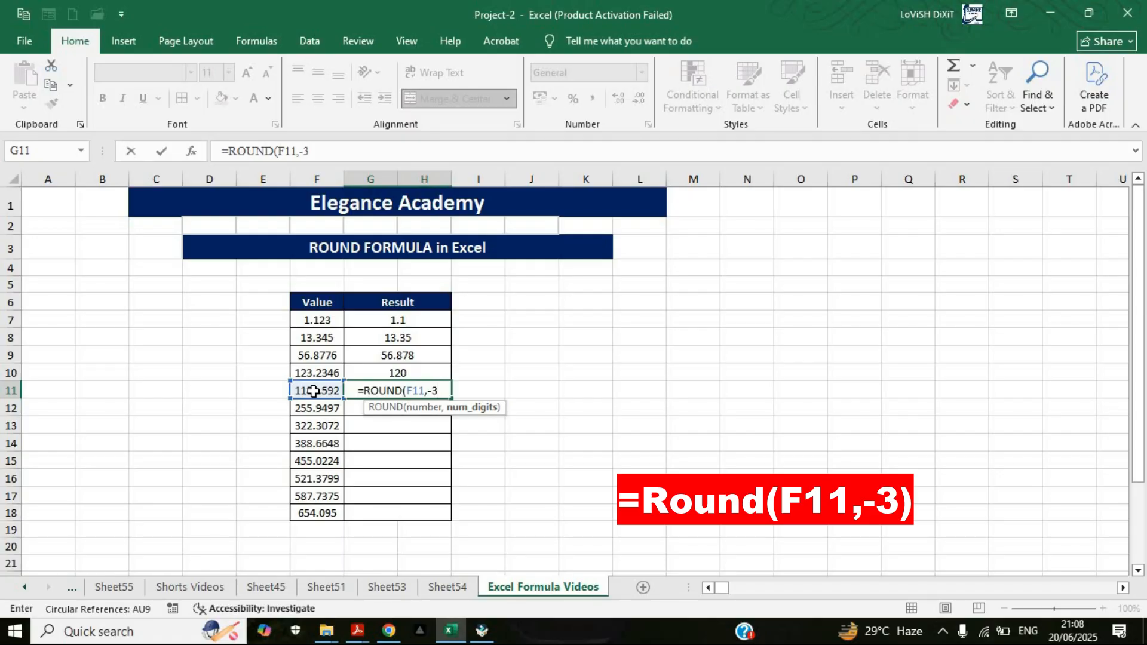
{"action": "type", "text": ")"}
{"action": "key", "text": "Return"}
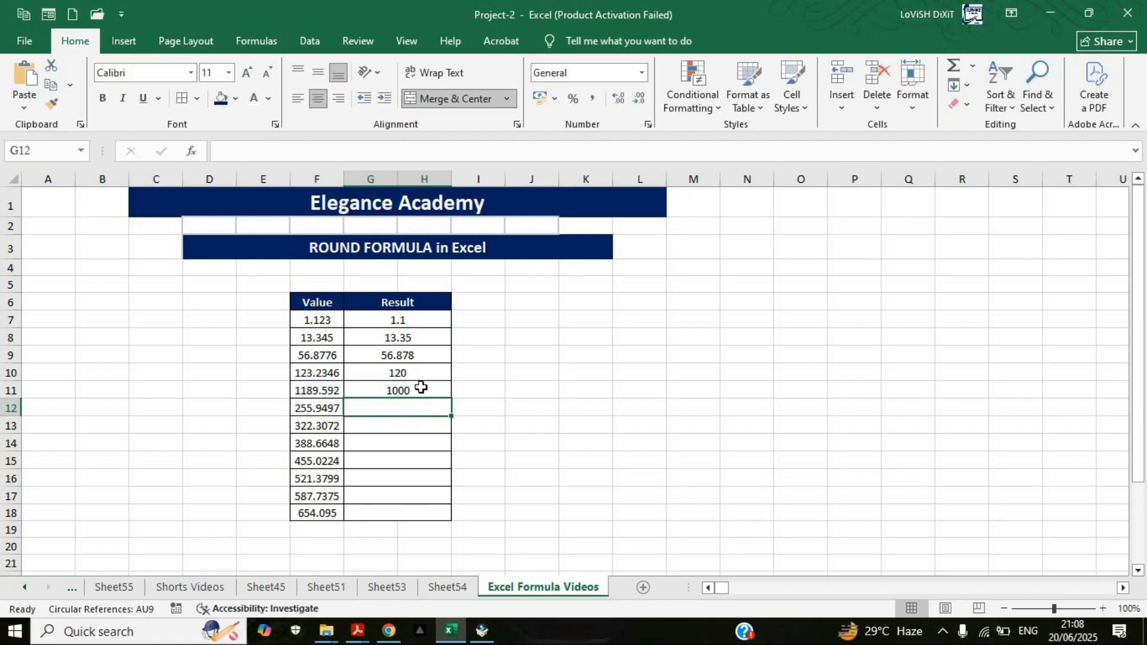
{"action": "key", "text": "Up"}
{"action": "left_click", "coordinate": [319, 392]}
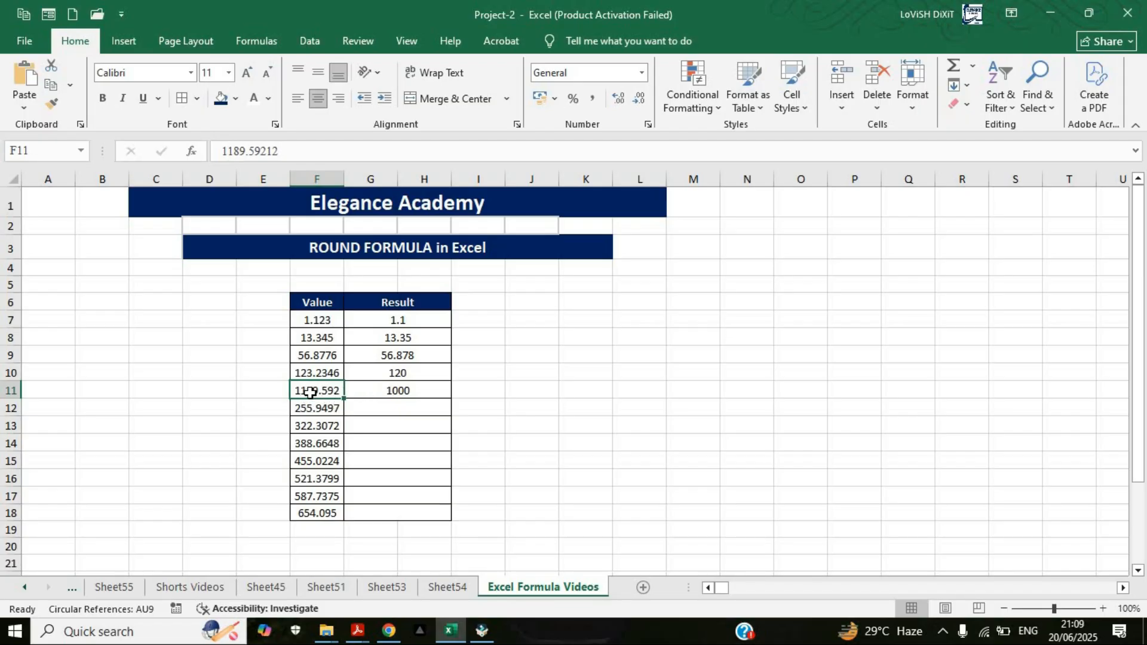
{"action": "left_click", "coordinate": [422, 392]}
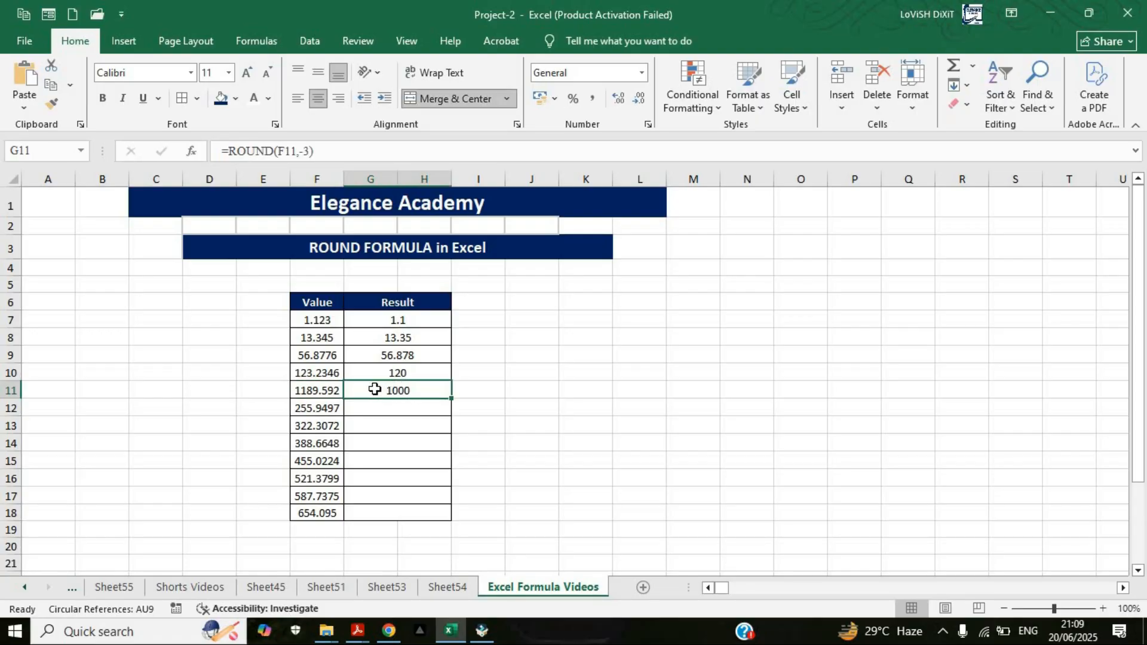
{"action": "left_click", "coordinate": [485, 425]}
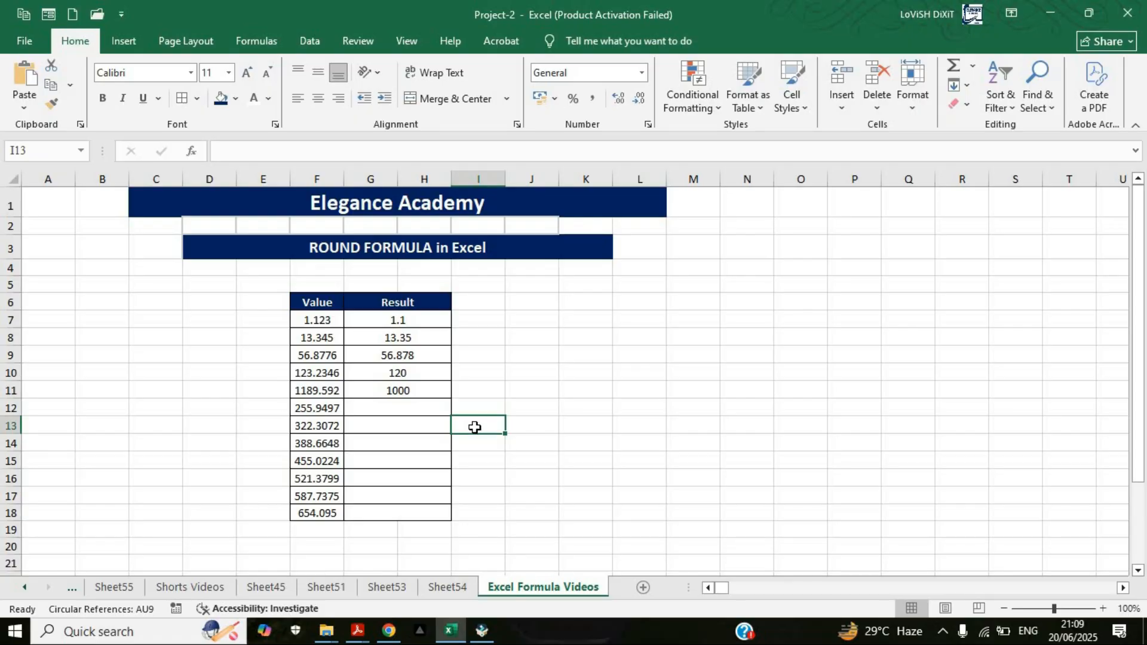